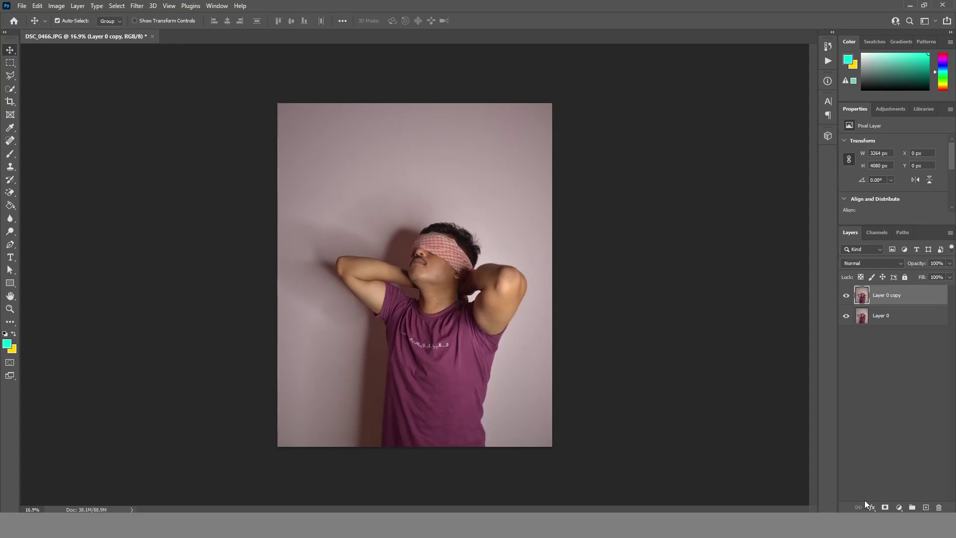
Step: Add a Black & White 1 adjustment layer from the Layers panel's adjustment list
click(898, 507)
click(896, 423)
Step: Adjust the Reds, Yellows and Greens sliders of the Black & White conversion
click(884, 179)
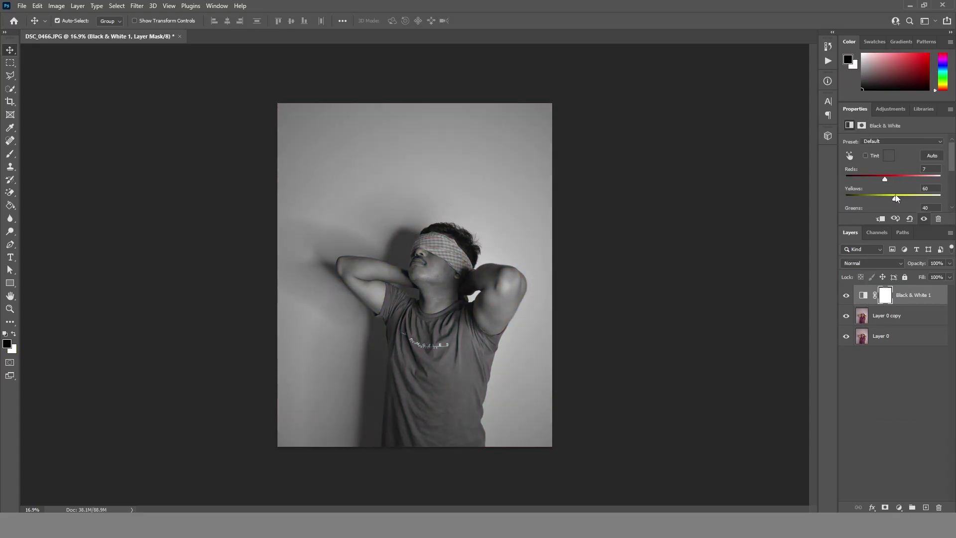
click(893, 199)
scroll(892, 199, down, 1)
click(893, 193)
Step: Invert the adjustment mask and paint white over the blindfold to grey it
key(ctrl+i)
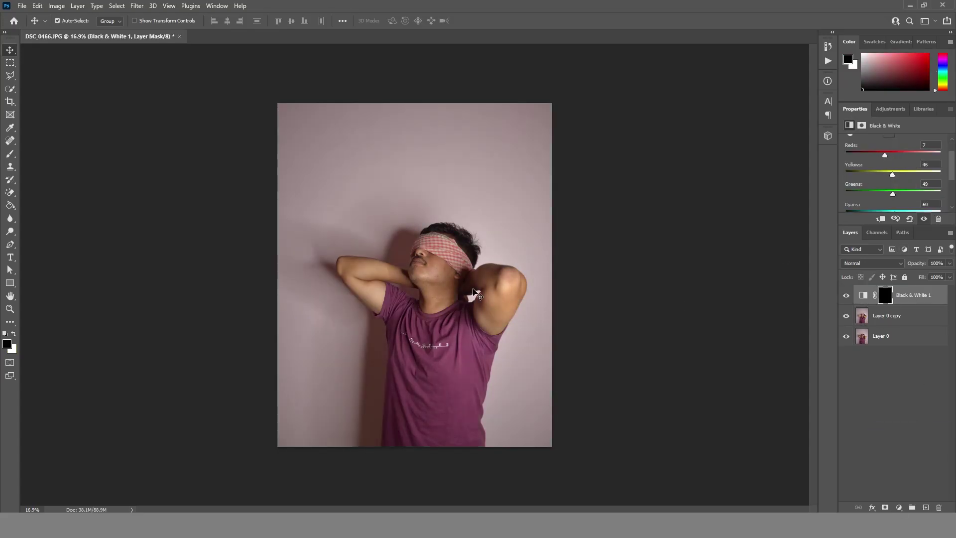
scroll(474, 294, up, 5)
key(b)
key(x)
mouse_move(463, 298)
mouse_down()
mouse_move(455, 324)
mouse_move(470, 302)
mouse_up()
mouse_move(313, 256)
mouse_down()
mouse_move(433, 344)
mouse_move(280, 226)
mouse_up()
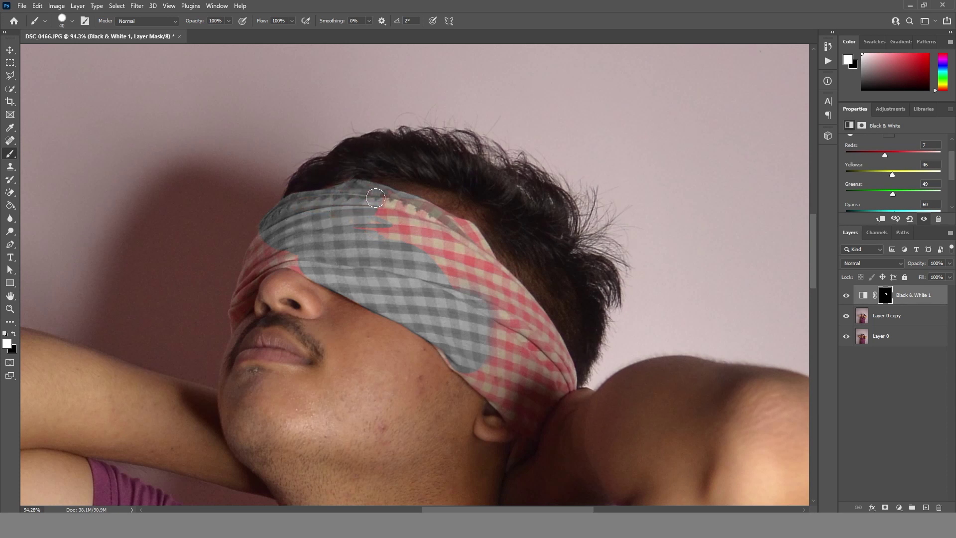
drag(375, 198, 398, 242)
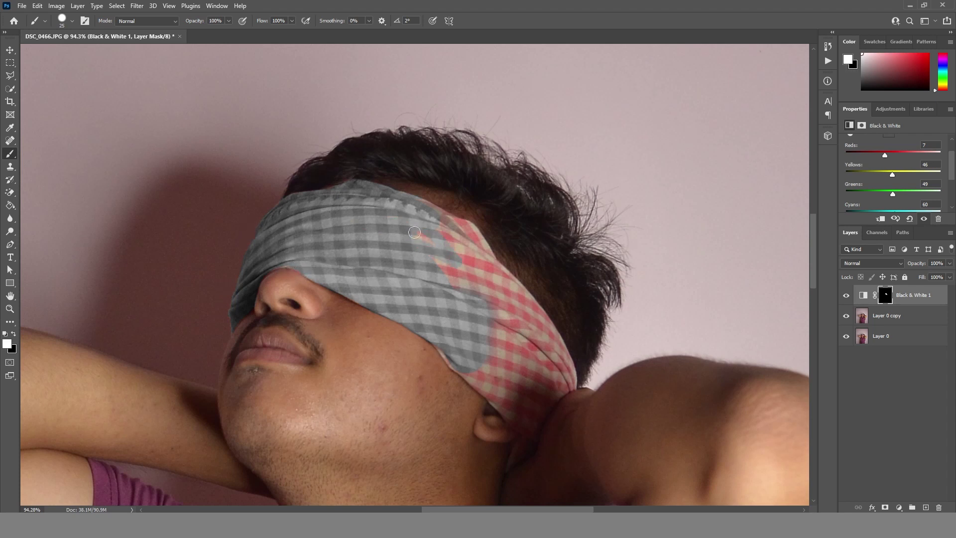
Step: Extend the grey over the rest of the red blindfold and touch up the edge by the neck
key(bracketright)
key(bracketright)
key(bracketright)
mouse_move(434, 240)
mouse_down()
mouse_move(503, 377)
mouse_move(454, 390)
mouse_move(479, 331)
mouse_up()
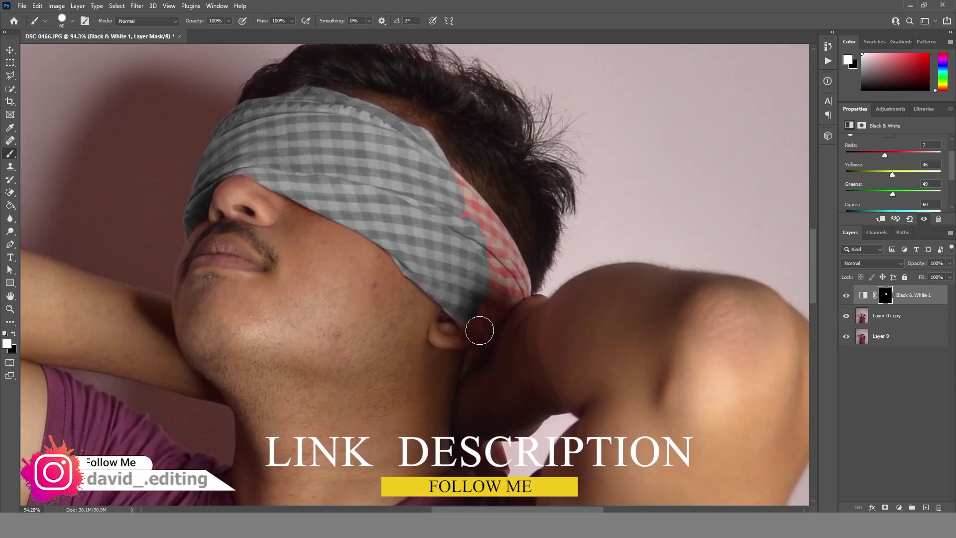
key(x)
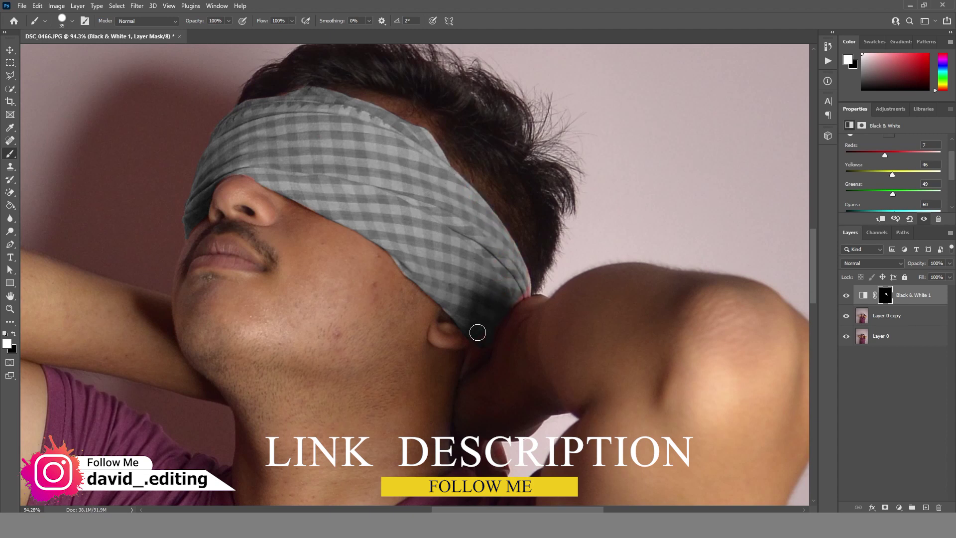
drag(477, 332, 465, 367)
key(bracketleft)
key(bracketleft)
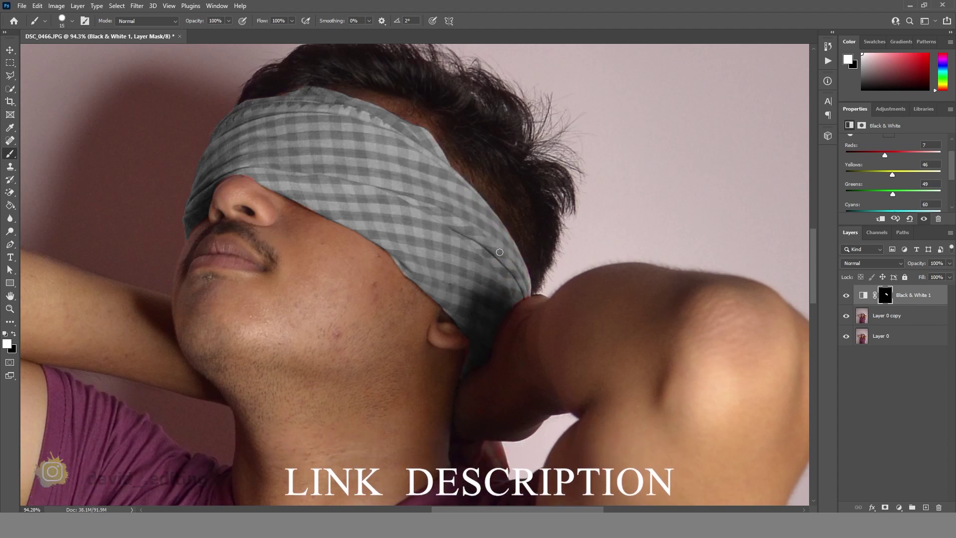
scroll(479, 367, down, 3)
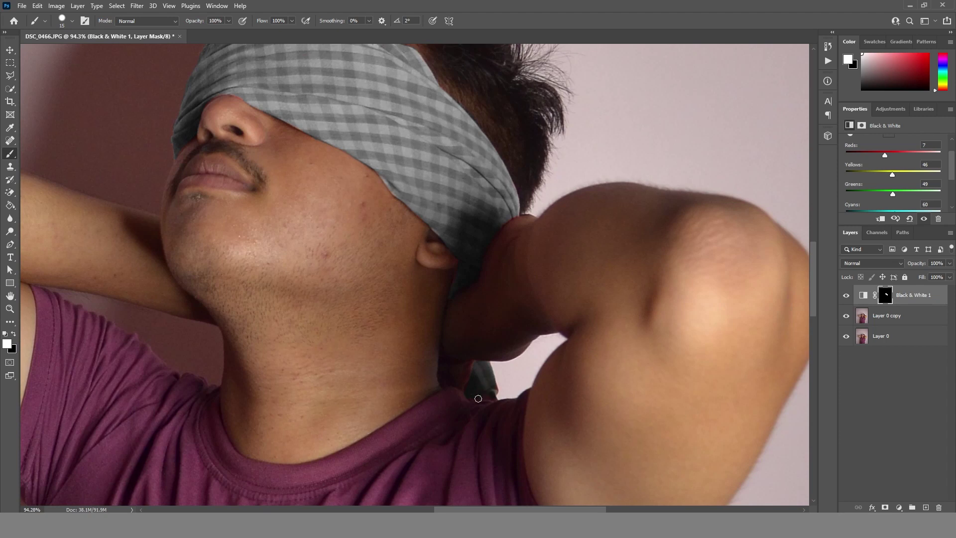
key(ctrl+0)
Step: Darken the checks by lowering Reds, Yellows to 148 and Greens to 49
click(9, 51)
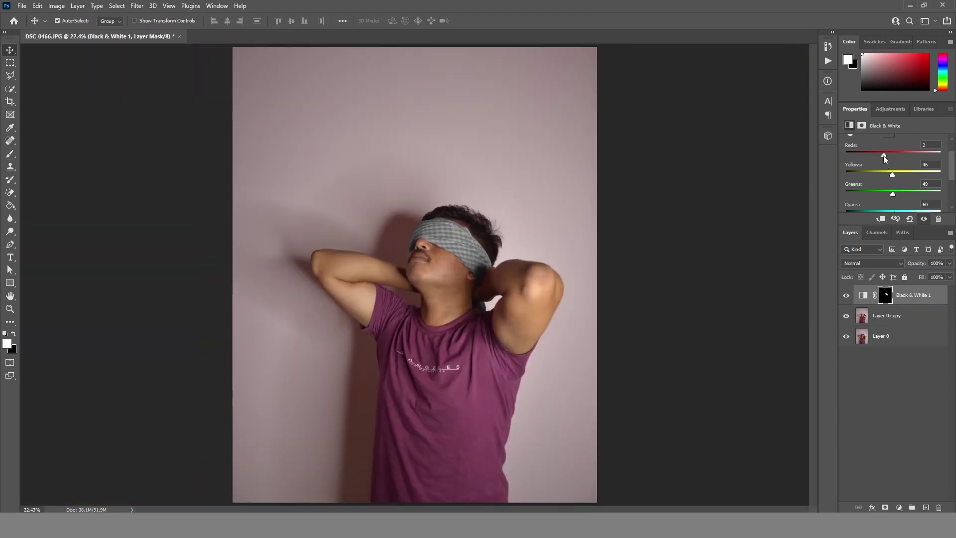
drag(883, 155, 876, 152)
scroll(894, 193, down, 1)
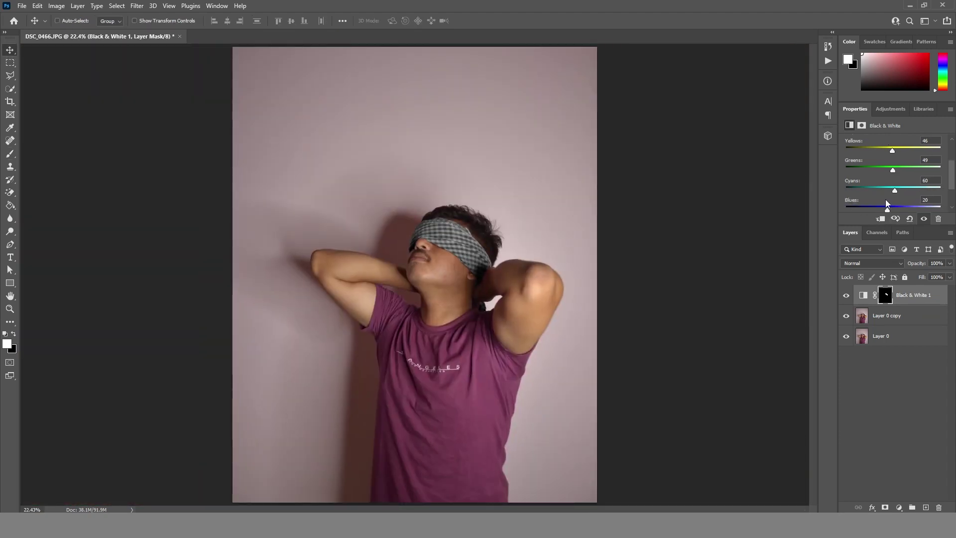
drag(878, 171, 893, 171)
drag(892, 150, 912, 151)
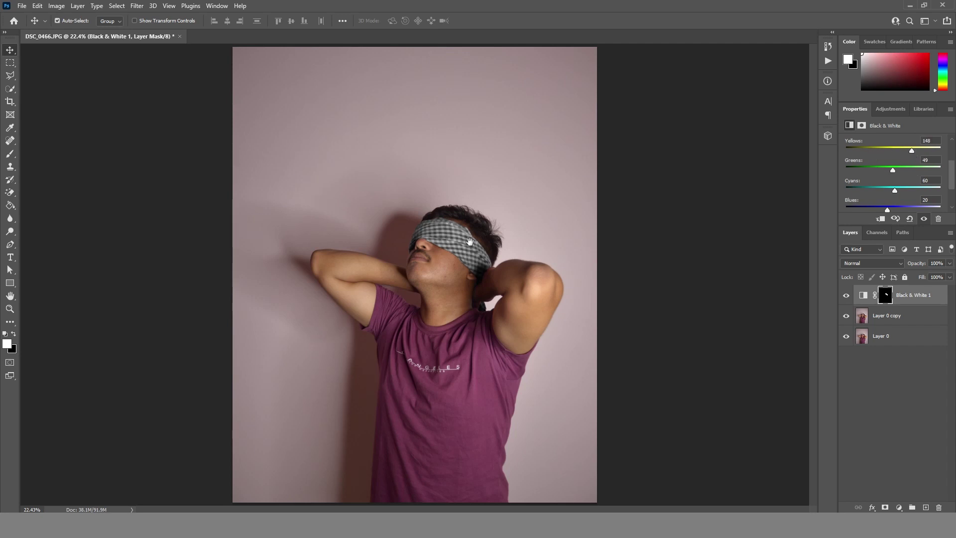
Step: Select the man with Select Subject and refine the selection around chin and shoulder
key(w)
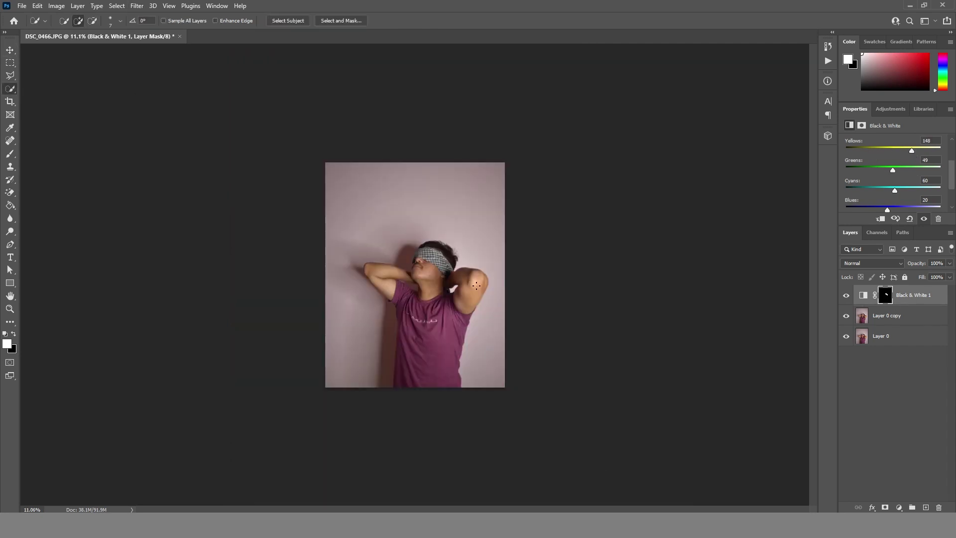
click(117, 6)
click(134, 113)
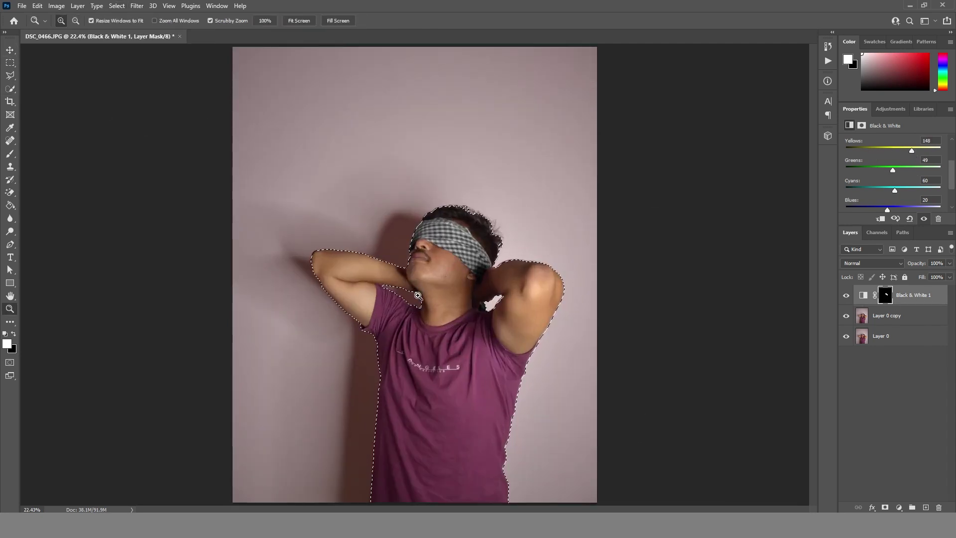
scroll(380, 314, up, 10)
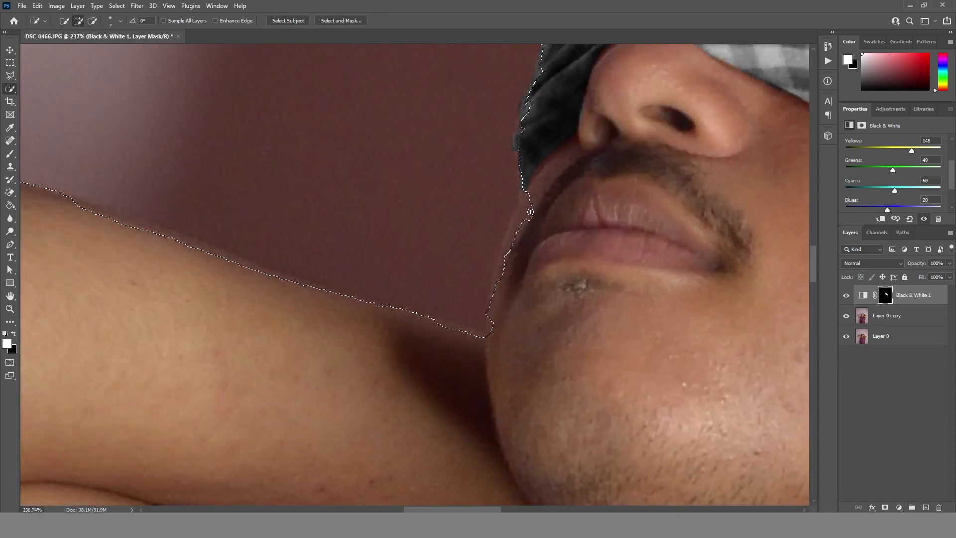
drag(531, 212, 479, 316)
drag(421, 293, 468, 328)
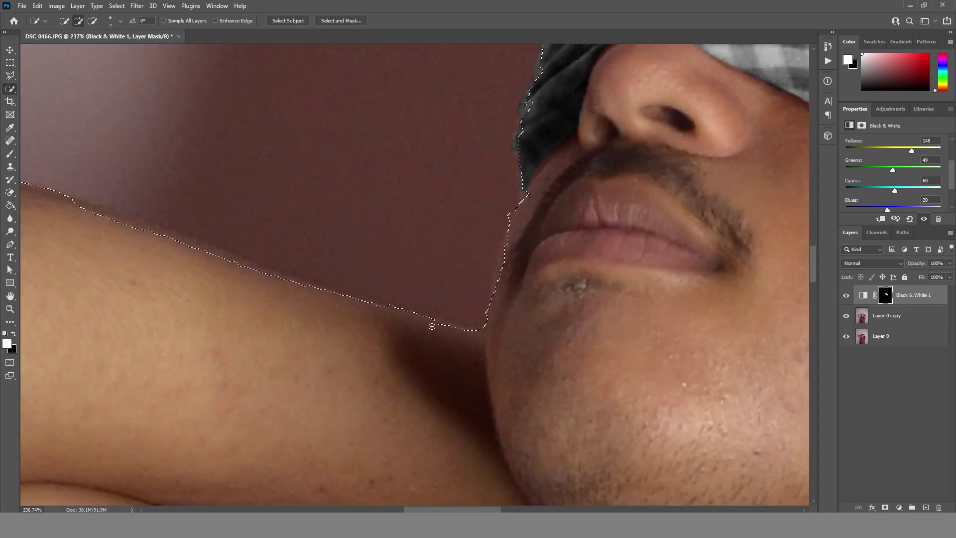
drag(531, 181, 495, 395)
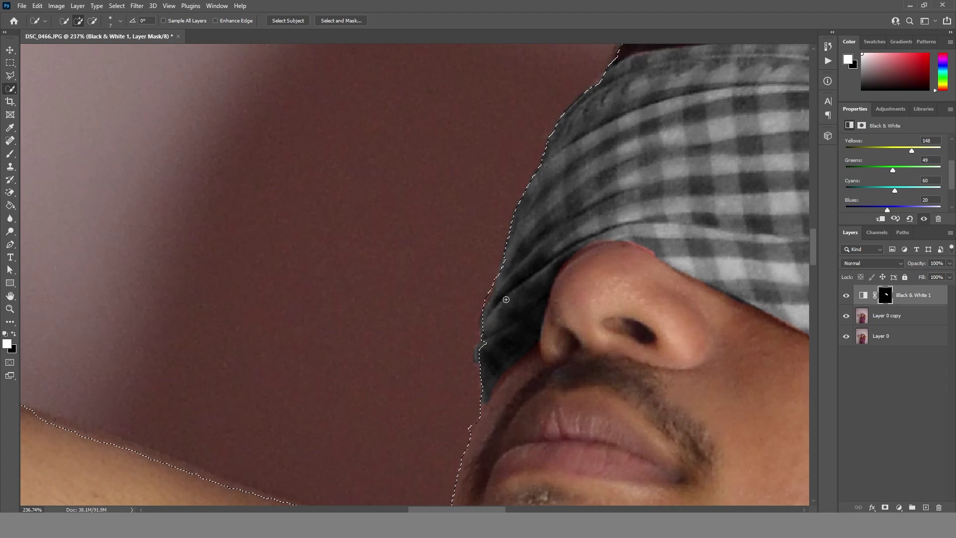
key(ctrl+0)
Step: Copy the selected figure from Layer 0 copy onto a new Layer 1, then start a text block
click(862, 316)
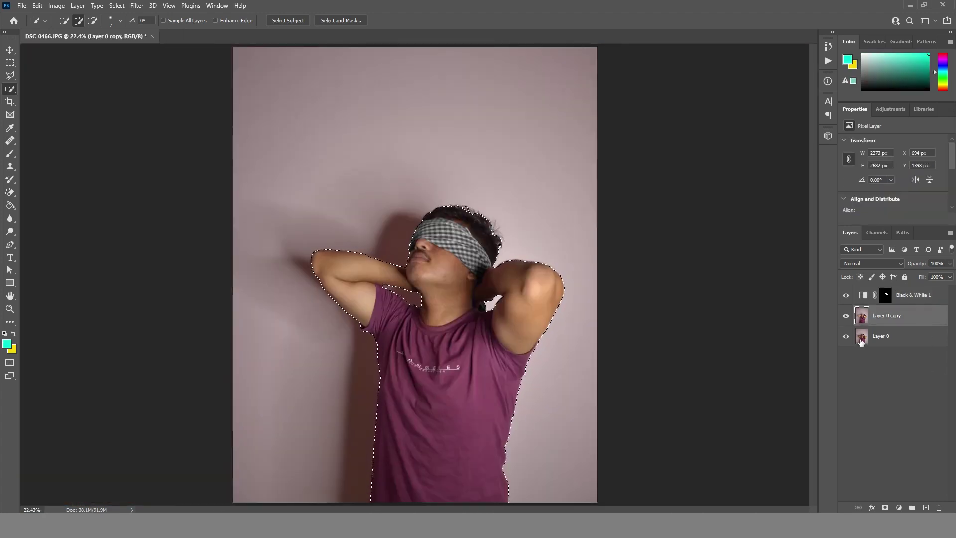
key(ctrl+j)
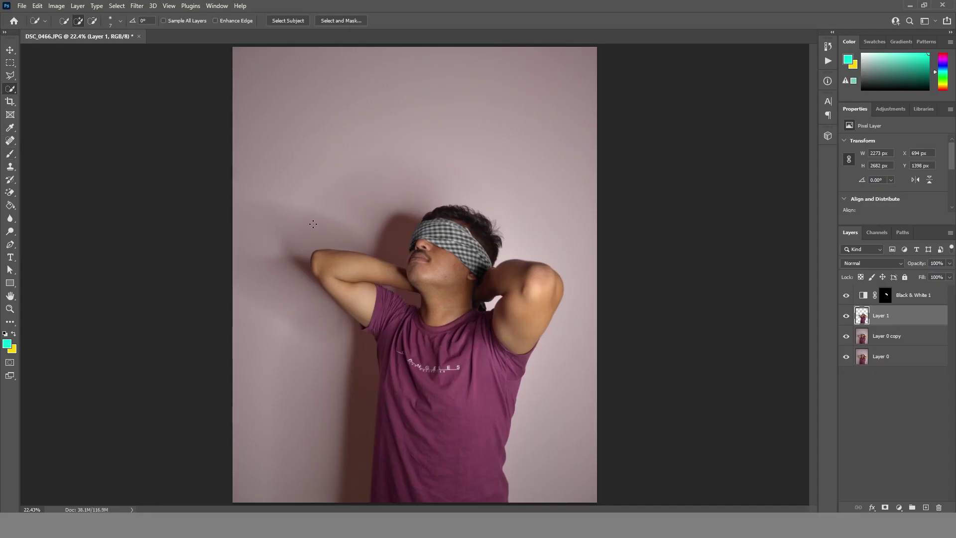
click(914, 296)
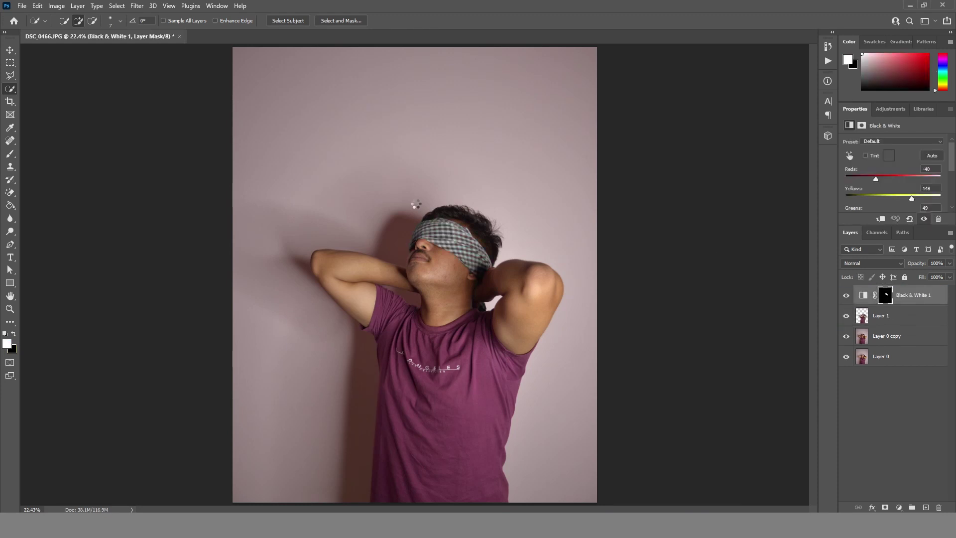
key(t)
click(416, 157)
Step: Type PEOPLE at about 118 pt in Franklin Gothic Heavy
drag(436, 158, 551, 221)
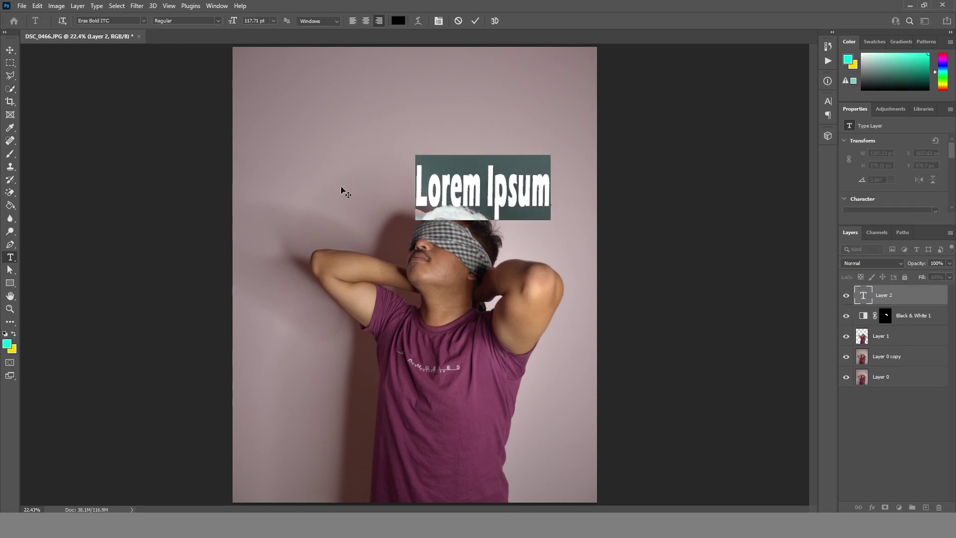
text(PEOPLE)
key(ctrl+a)
key(ctrl+t)
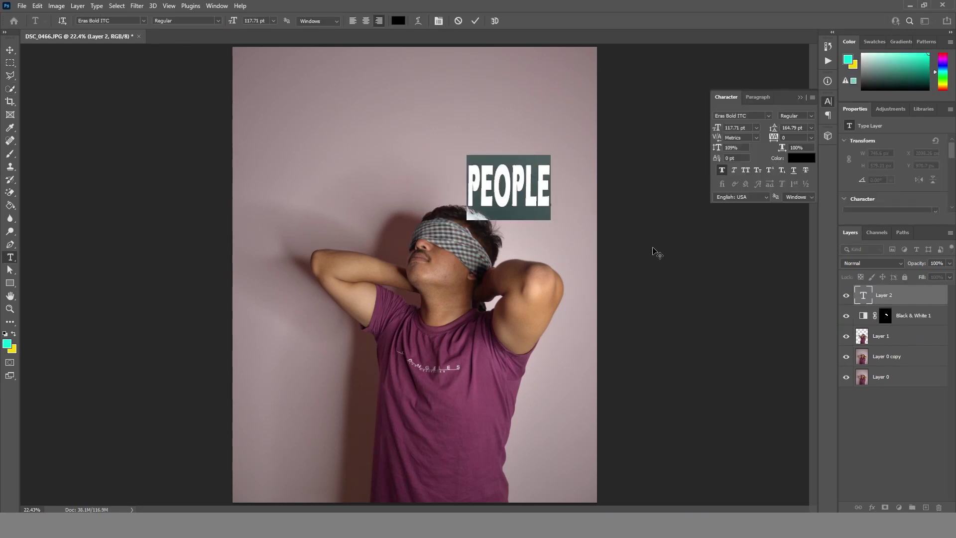
click(769, 115)
click(802, 159)
key(ctrl+Return)
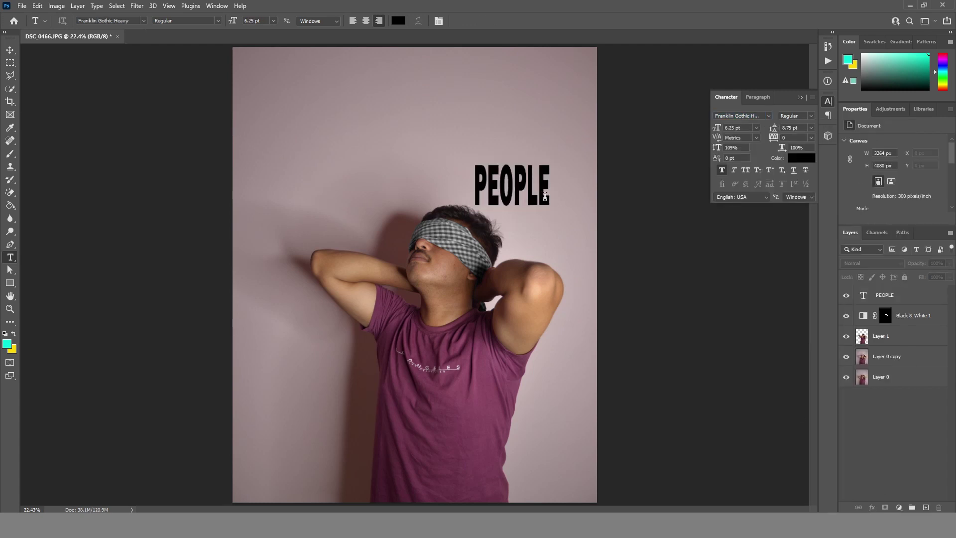
Step: Stretch PEOPLE wider and move it to the left of the head
key(ctrl+t)
drag(559, 191, 599, 190)
key(Return)
key(v)
drag(545, 206, 368, 209)
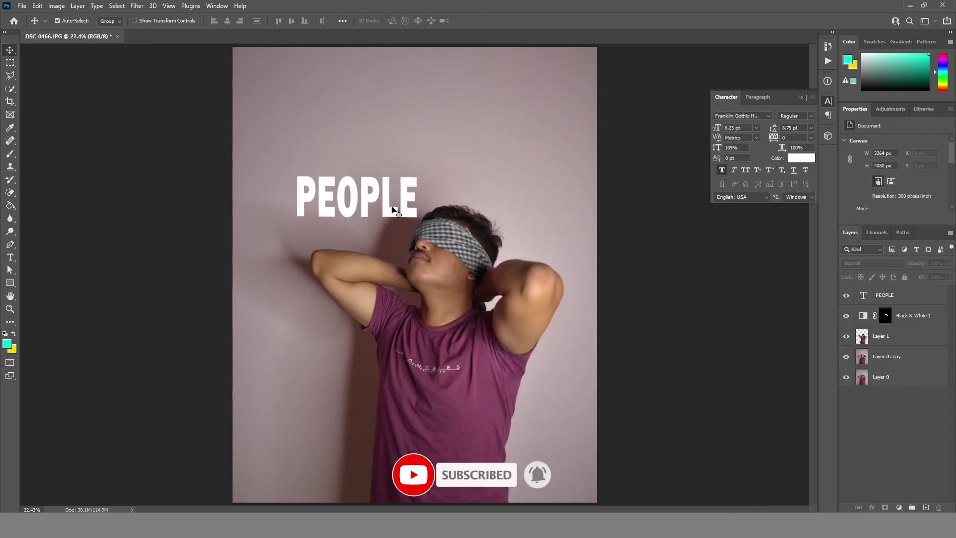
Step: Scale and rotate PEOPLE so it runs diagonally up the left side
key(ctrl+t)
mouse_move(418, 205)
mouse_down()
mouse_move(518, 111)
mouse_move(481, 172)
mouse_up()
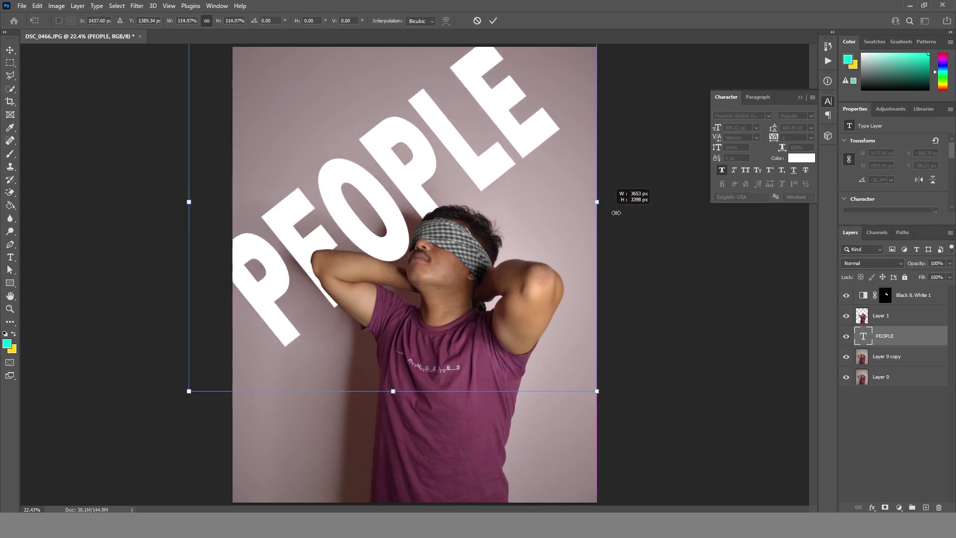
mouse_move(615, 213)
mouse_down()
mouse_move(560, 199)
mouse_move(605, 363)
mouse_up()
mouse_move(377, 203)
mouse_down()
mouse_move(477, 211)
mouse_move(419, 173)
mouse_move(422, 162)
mouse_up()
key(Return)
click(949, 263)
Step: Set PEOPLE to Screen blend mode at 48% opacity and nudge it into place
drag(948, 275, 924, 277)
click(872, 263)
click(866, 335)
click(949, 263)
mouse_move(329, 211)
mouse_down()
mouse_move(321, 211)
mouse_move(334, 209)
mouse_up()
key(t)
click(503, 160)
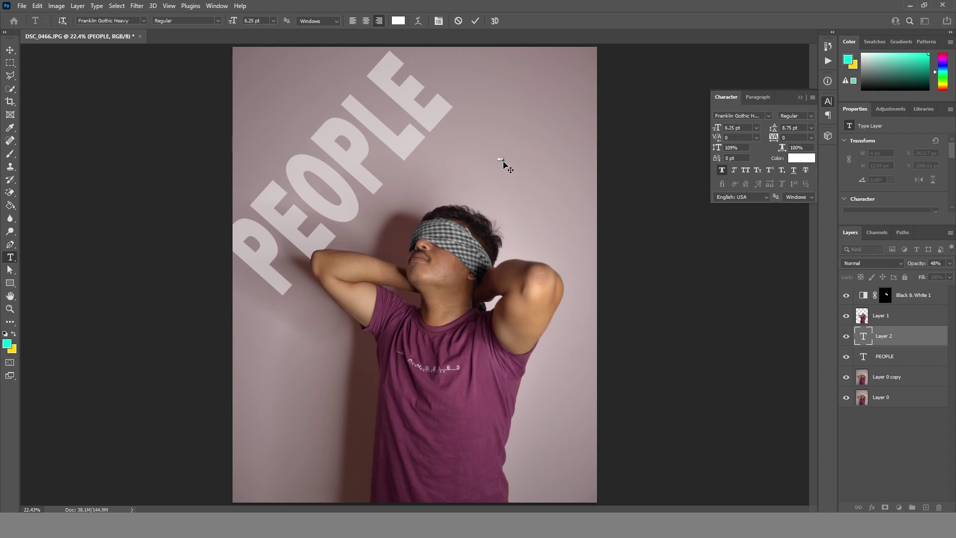
Step: Size BLIND TO to 152.64 pt and rotate it diagonally alongside PEOPLE
drag(503, 161, 537, 243)
drag(478, 200, 491, 146)
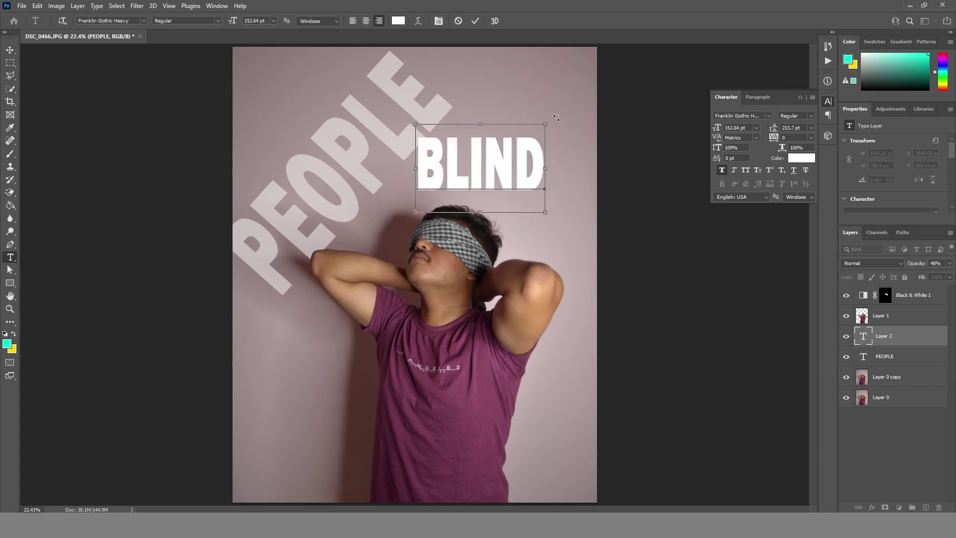
drag(540, 124, 545, 196)
drag(484, 180, 534, 244)
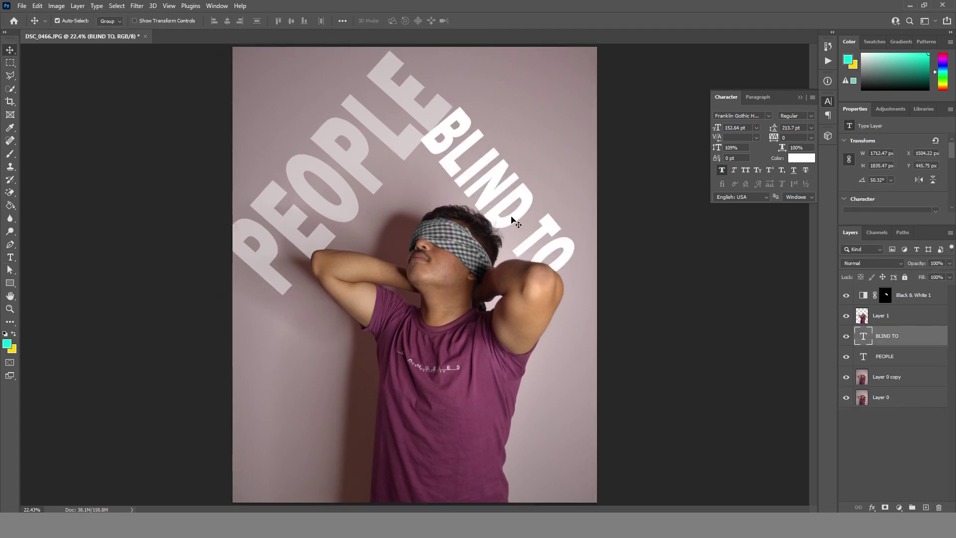
key(Return)
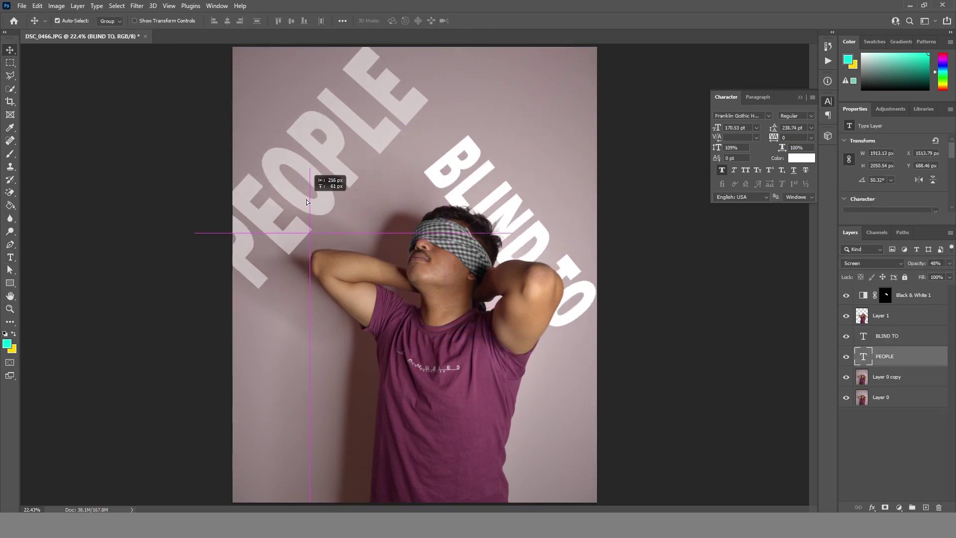
Step: Reposition PEOPLE and BLIND TO, and set BLIND TO to Screen at 48% opacity
drag(307, 198, 314, 183)
drag(504, 208, 518, 214)
click(872, 263)
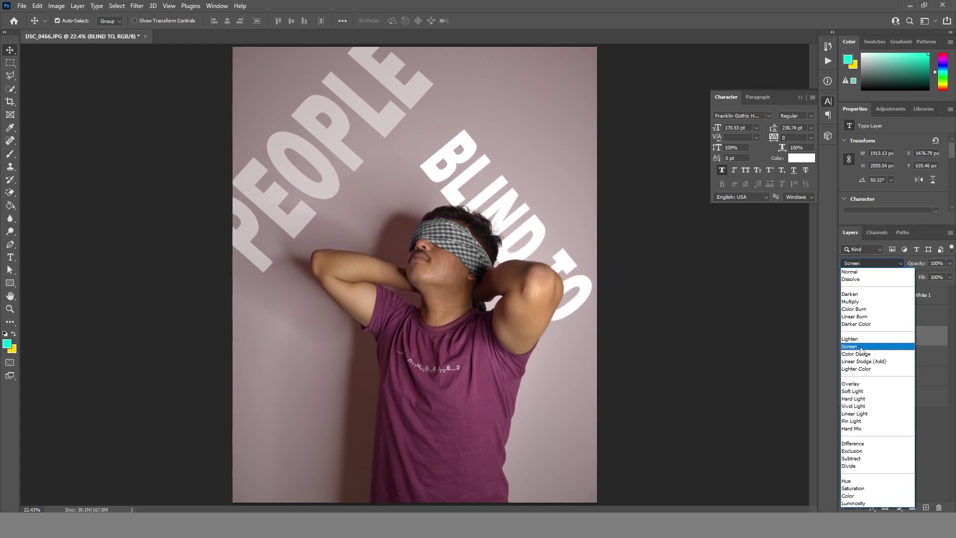
click(861, 349)
drag(949, 263, 925, 277)
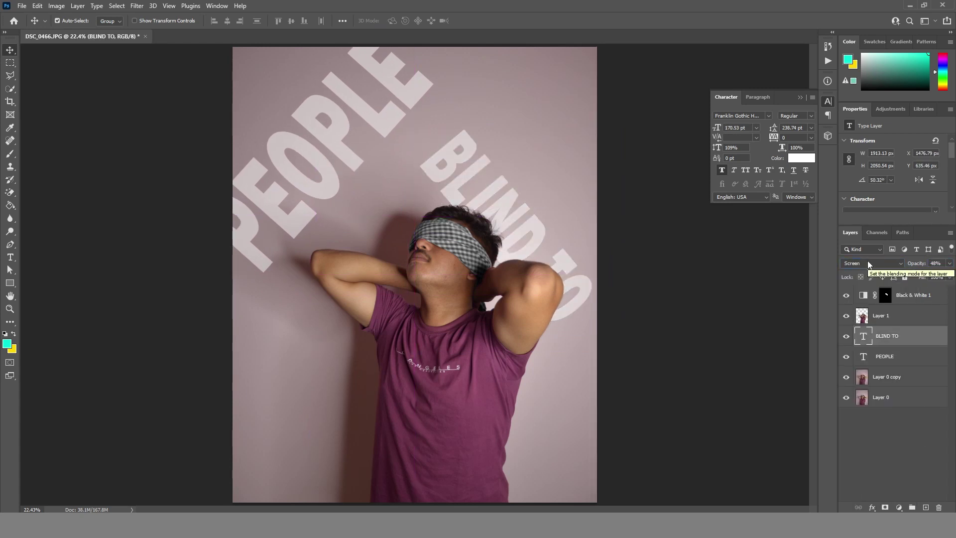
click(647, 276)
click(896, 378)
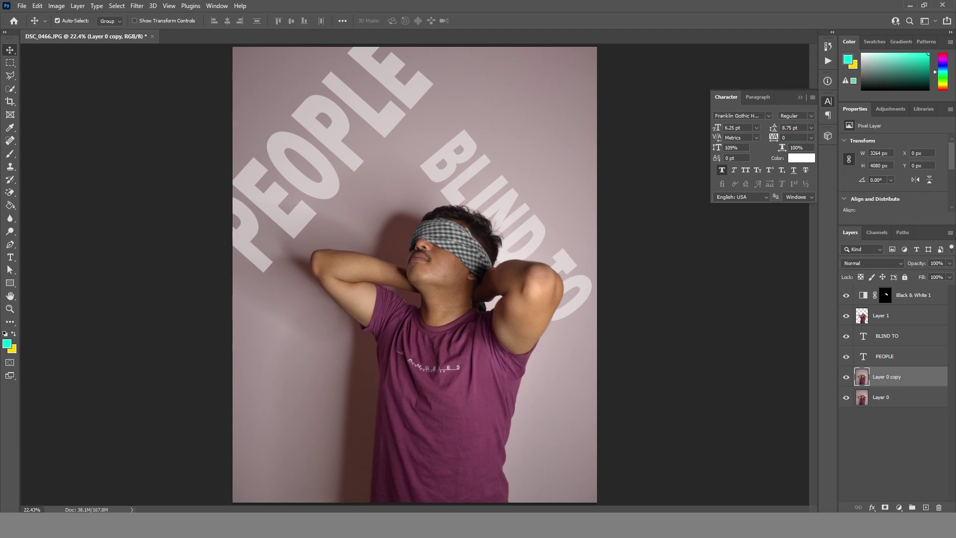
Step: Apply the Camera Raw Filter to Layer 0 copy, adjusting Orange luminance in the Color Mixer
click(899, 508)
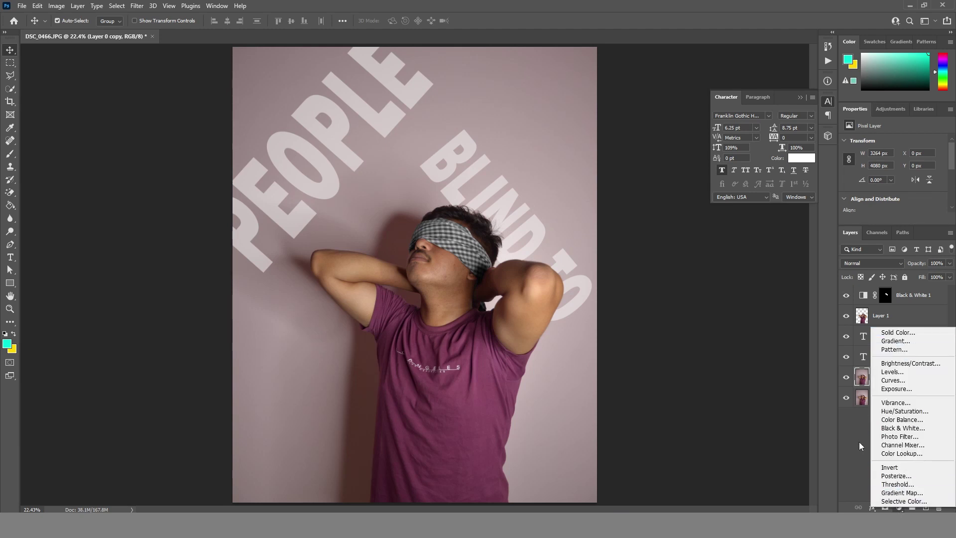
key(ctrl+shift+a)
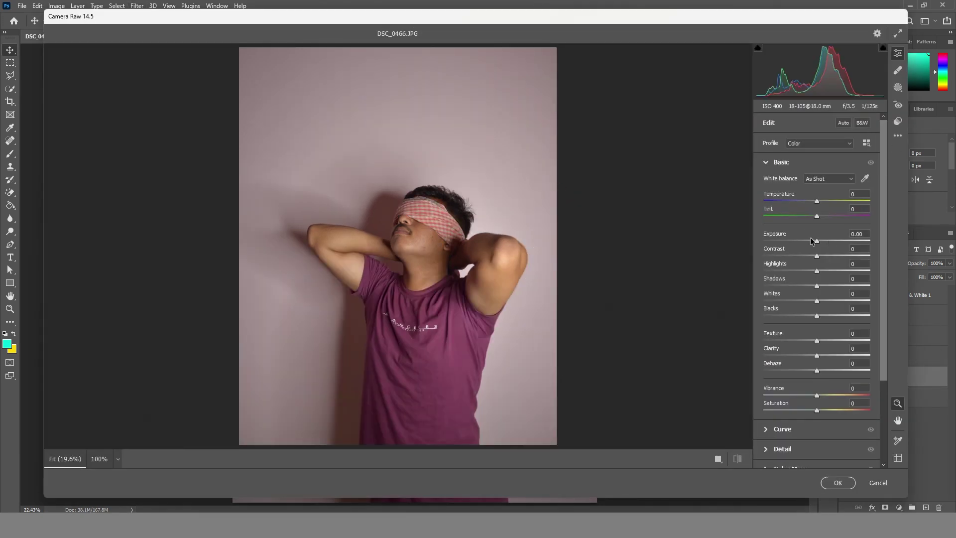
scroll(811, 249, down, 5)
click(818, 294)
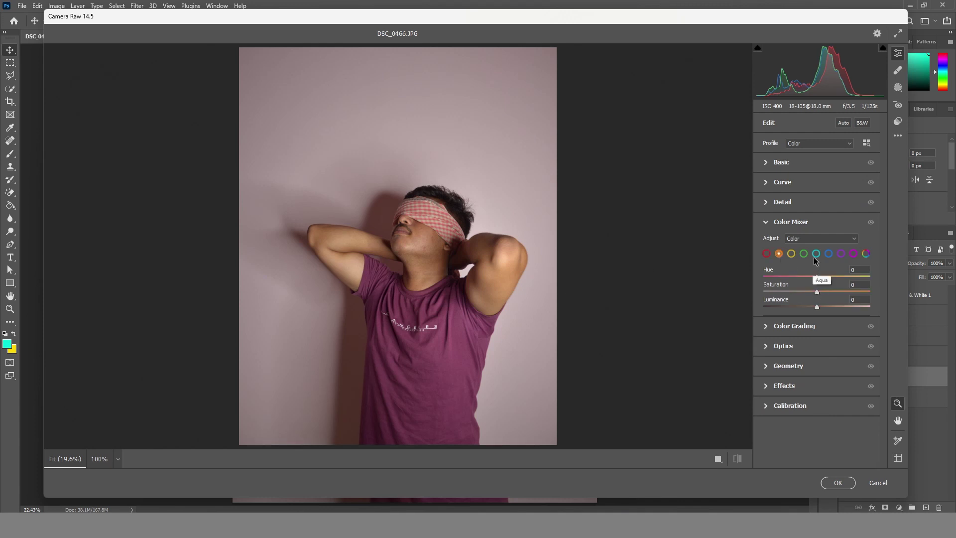
click(791, 254)
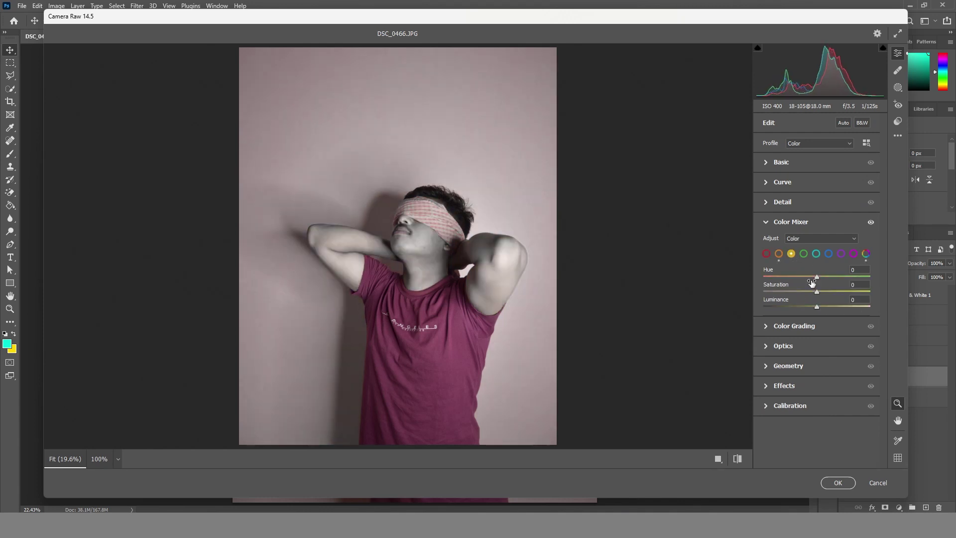
click(778, 253)
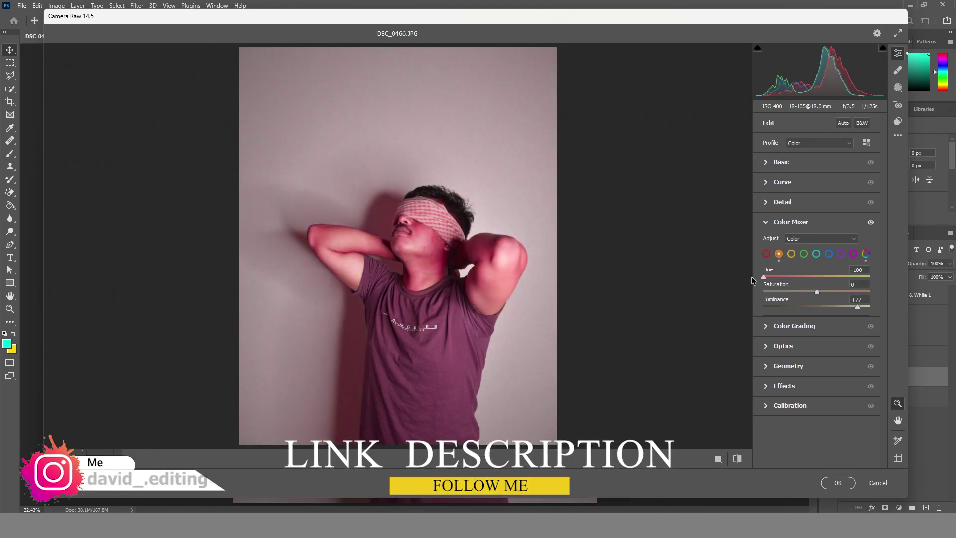
mouse_move(816, 306)
mouse_down()
mouse_move(858, 306)
mouse_move(843, 292)
mouse_up()
double_click(858, 306)
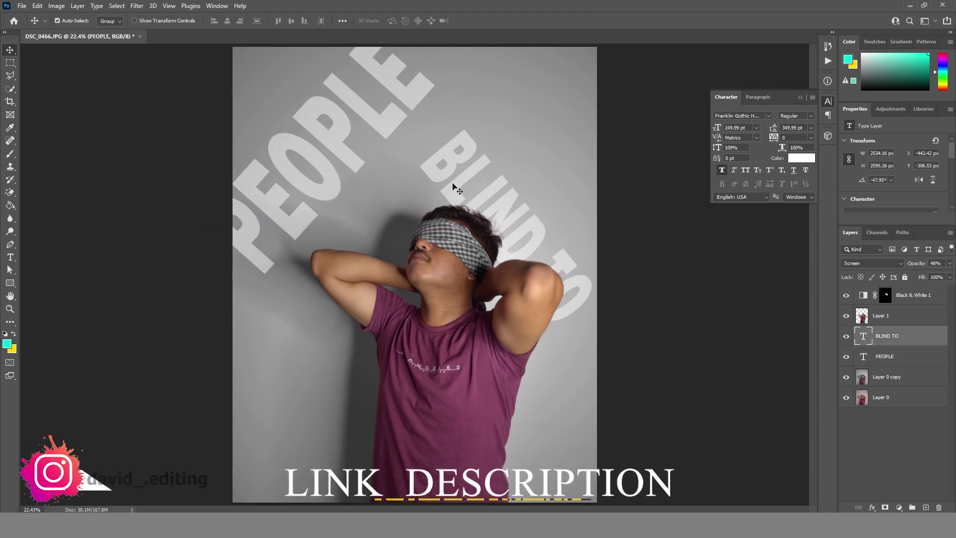
Step: Place the hand print, rotate it about 45 degrees and enlarge it over the neck
key(Return)
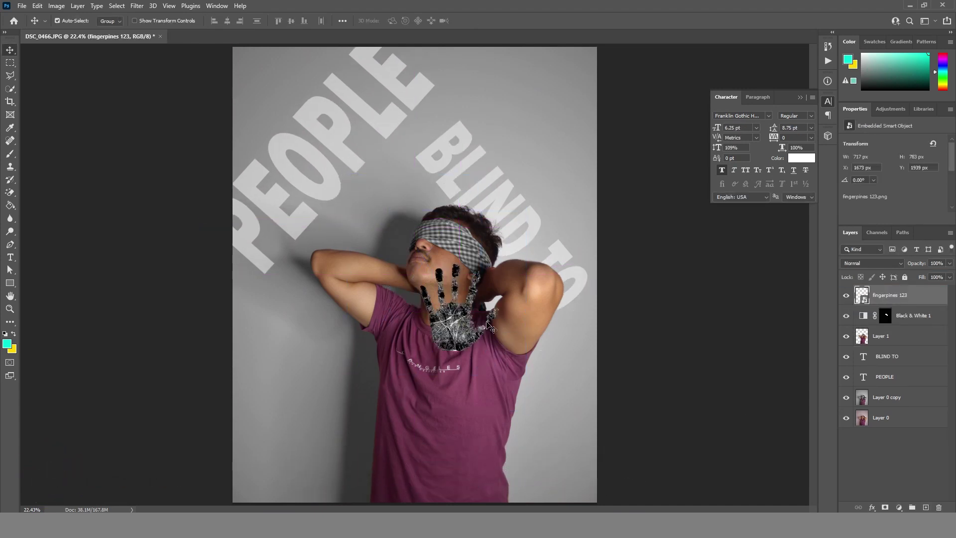
key(ctrl+t)
drag(503, 325, 547, 290)
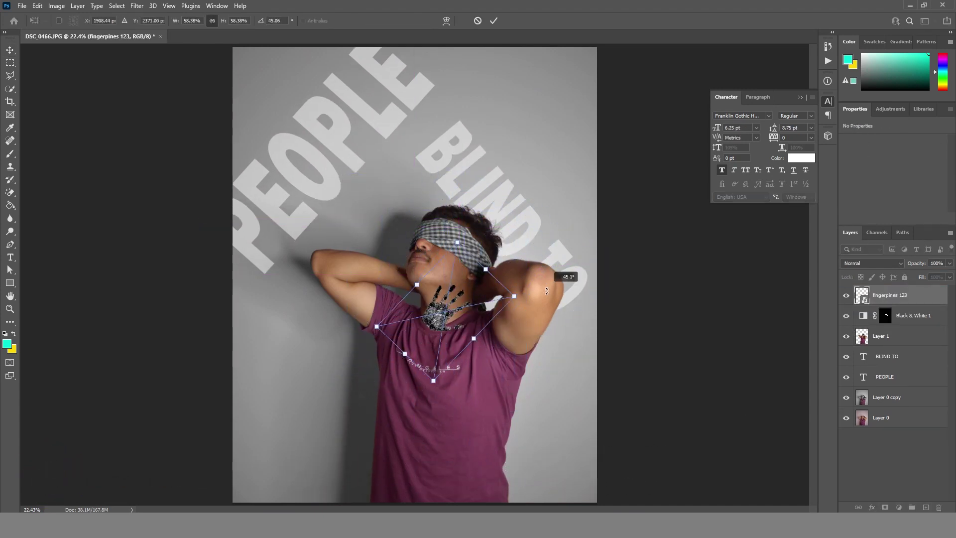
key(Return)
scroll(441, 299, up, 5)
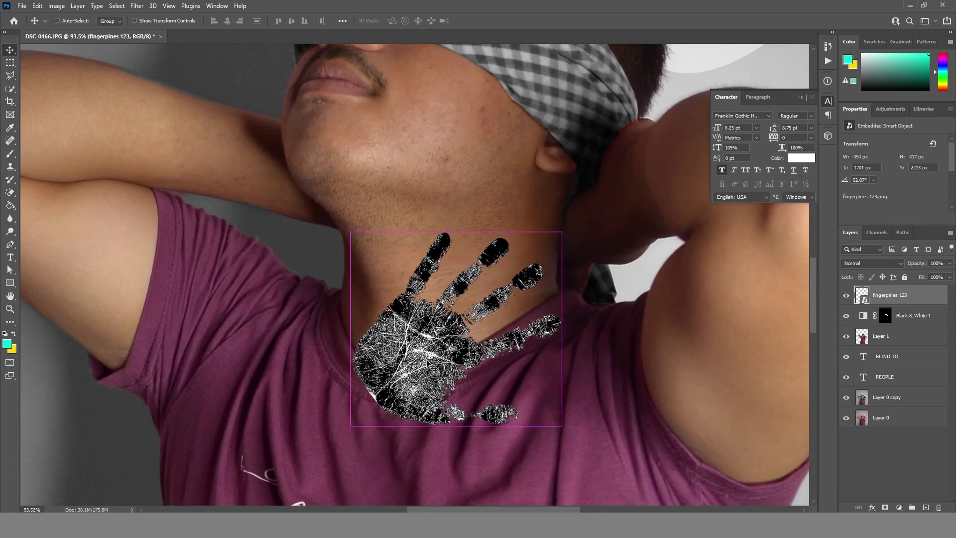
key(ctrl+t)
drag(683, 348, 602, 387)
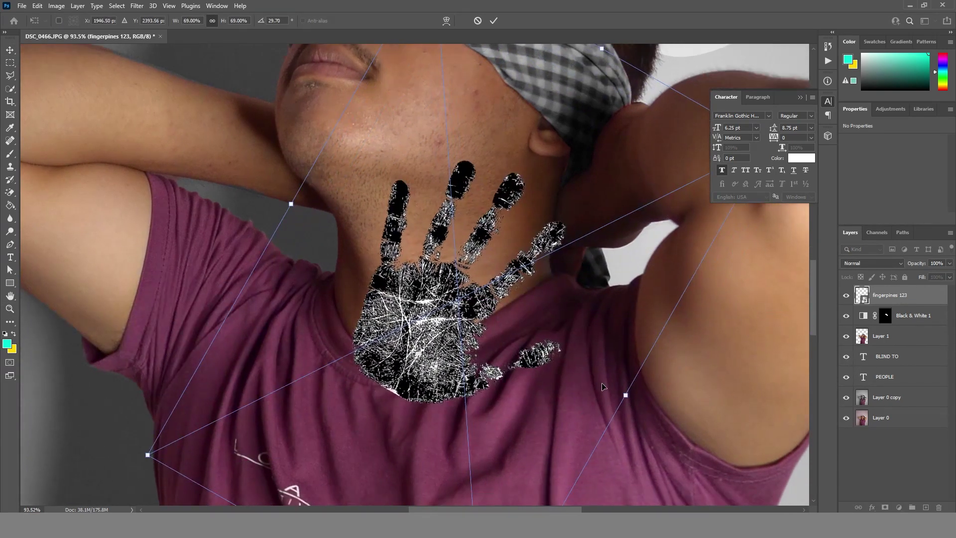
scroll(602, 387, up, 1)
Step: Warp the hand print so its fingers follow the curve of the neck
right_click(441, 160)
click(459, 218)
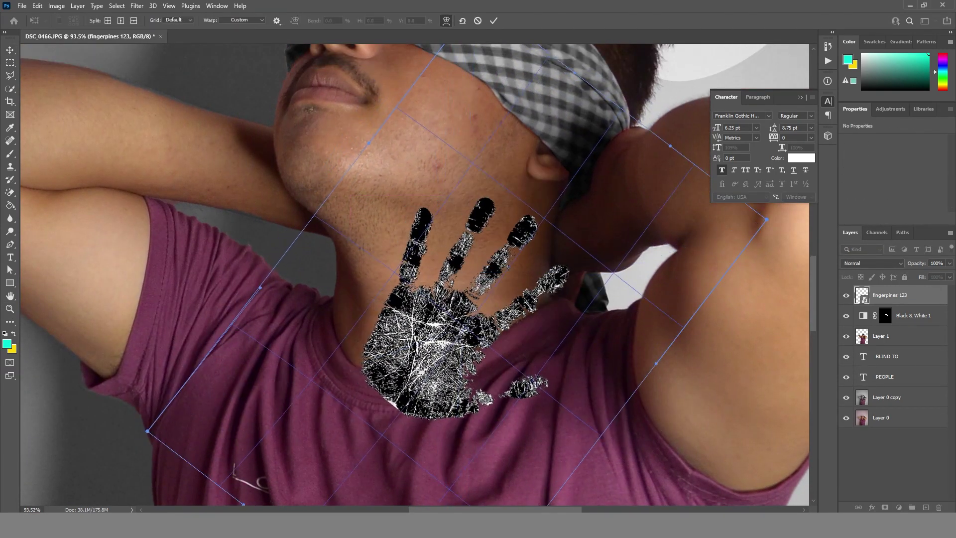
drag(378, 326, 450, 251)
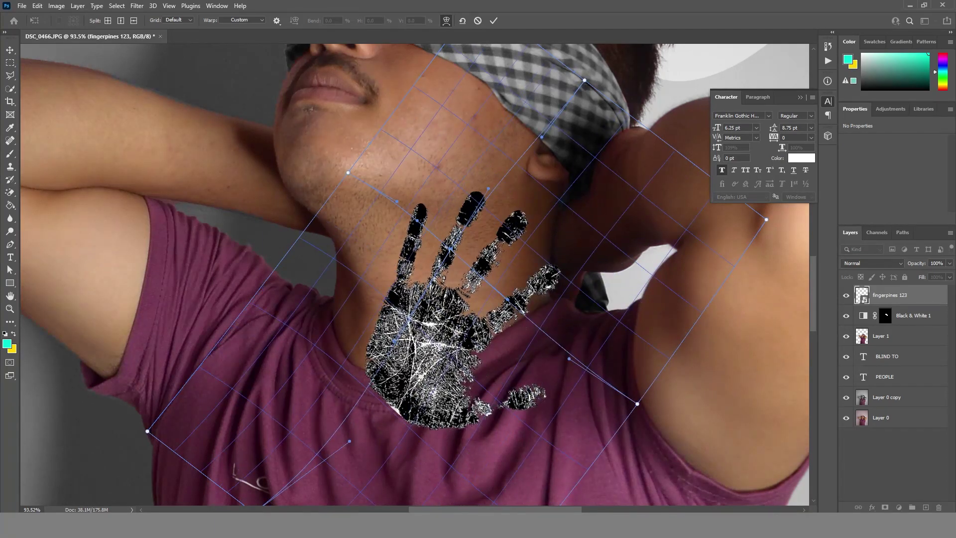
mouse_move(449, 249)
mouse_down()
mouse_move(526, 286)
mouse_move(520, 333)
mouse_up()
key(Return)
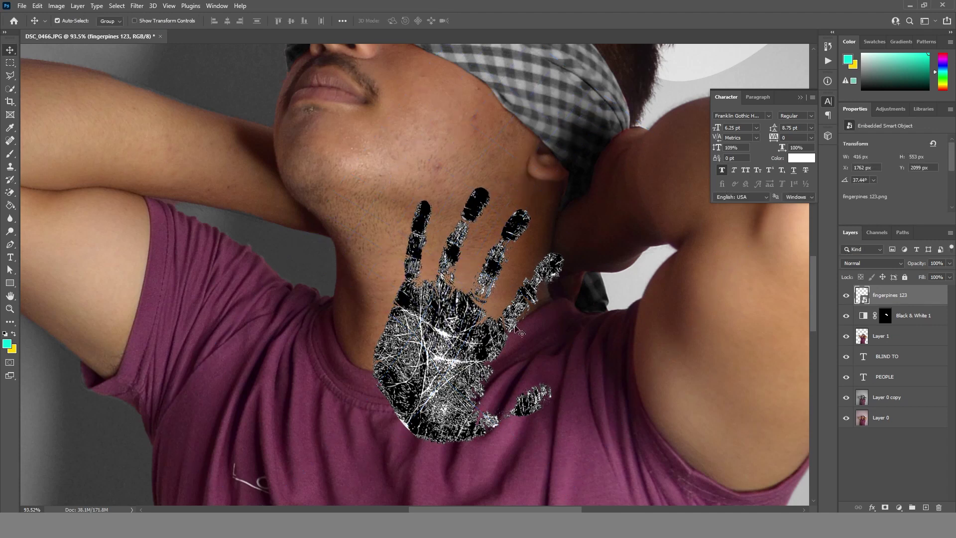
Step: Rasterize the hand print layer, add a mask and brush out its bottom part
right_click(907, 299)
click(837, 305)
click(886, 507)
key(b)
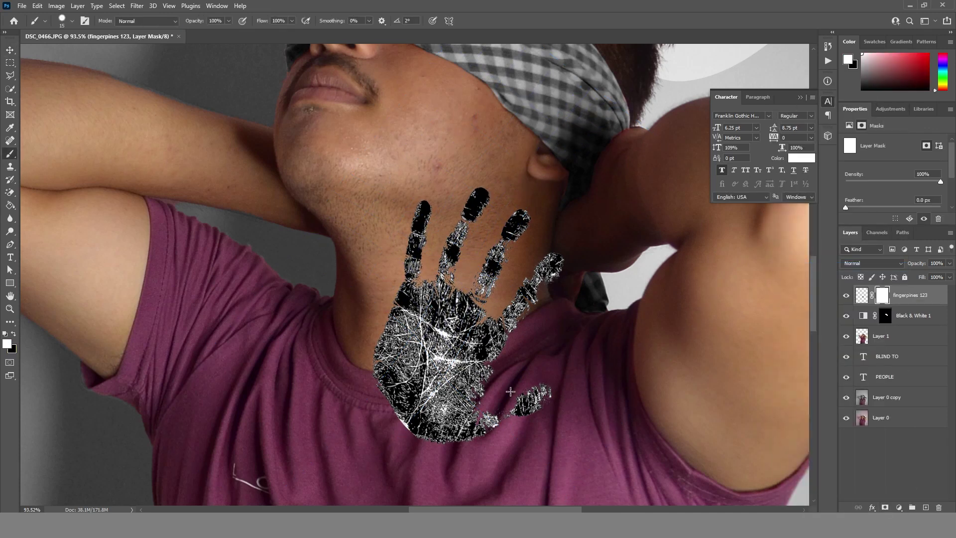
mouse_move(500, 425)
mouse_down()
mouse_move(382, 356)
mouse_move(435, 399)
mouse_up()
key(x)
key(x)
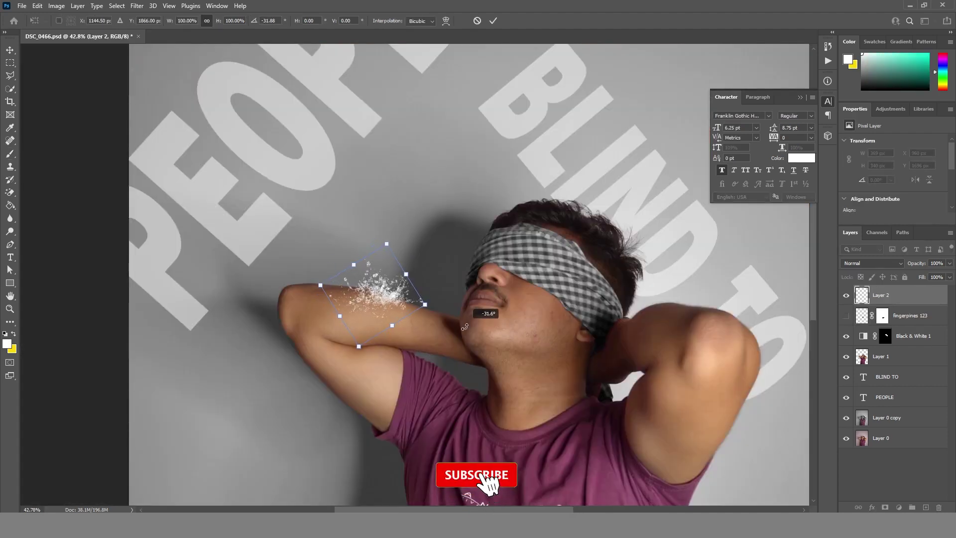
Step: Commit the forearm splash and keep a hidden duplicate of the splash layer as backup
key(Return)
key(b)
right_click(510, 393)
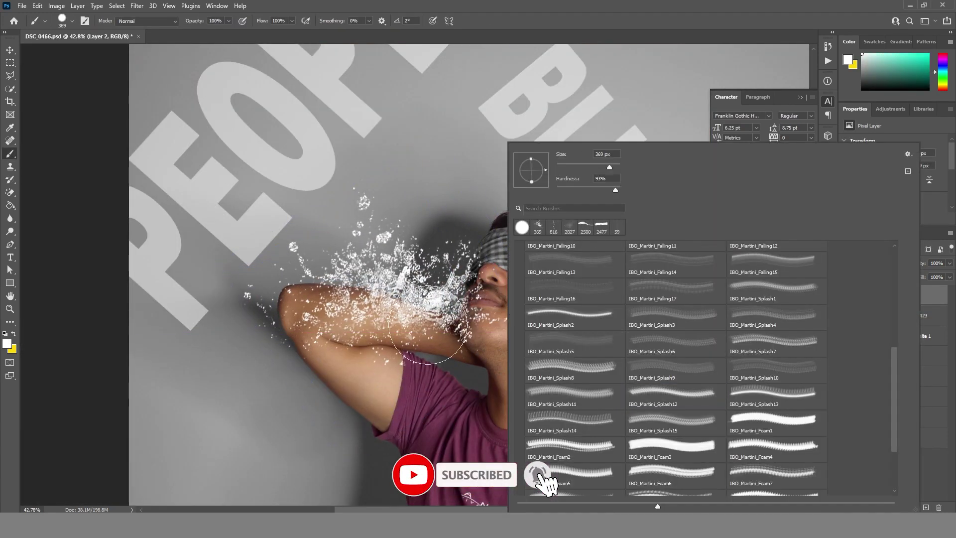
key(Escape)
key(ctrl+j)
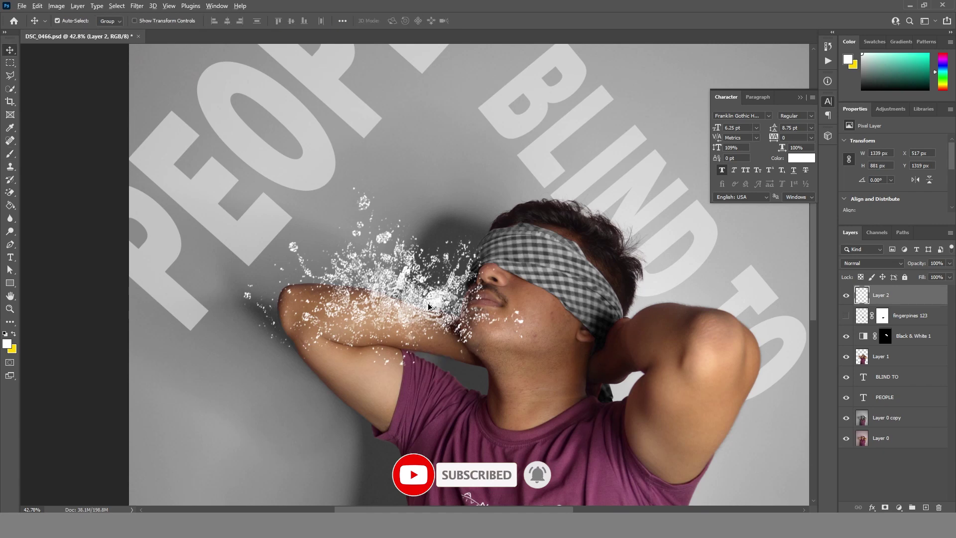
click(846, 295)
click(901, 315)
Step: Mask the splash layer, erasing particles near the face and chin and restoring them along the arm
key(d)
click(885, 506)
mouse_move(448, 239)
mouse_down()
mouse_move(348, 234)
mouse_move(374, 234)
mouse_move(383, 256)
mouse_move(505, 344)
mouse_up()
key(bracketleft)
key(x)
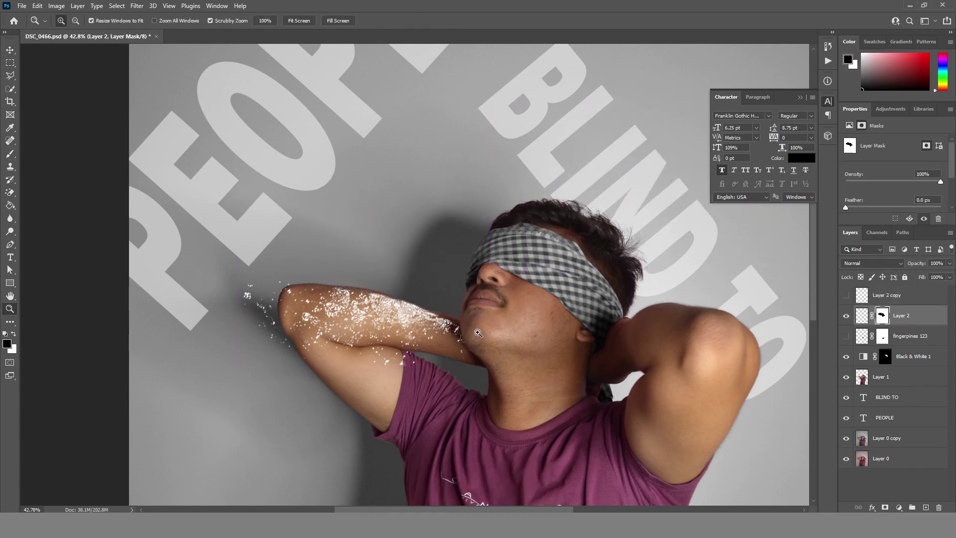
scroll(447, 363, up, 3)
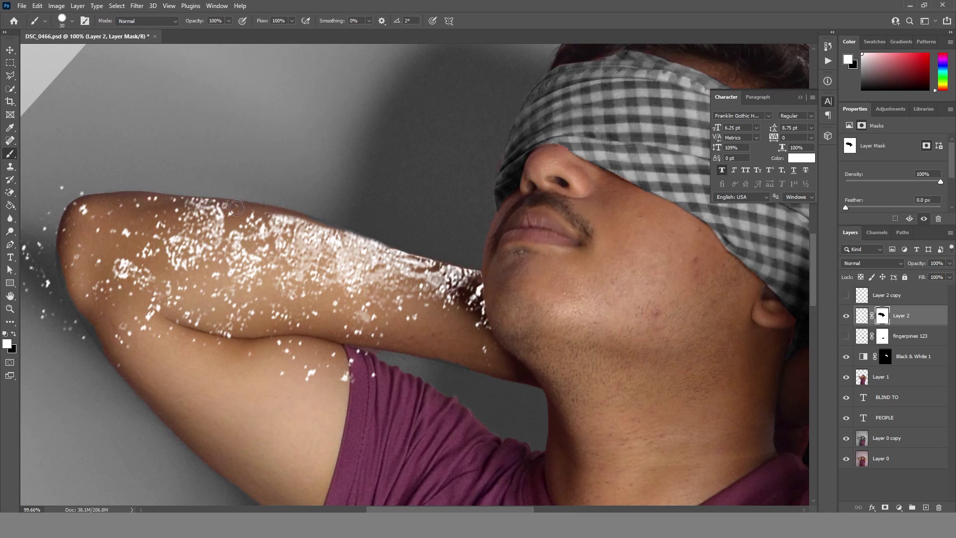
drag(344, 212, 359, 225)
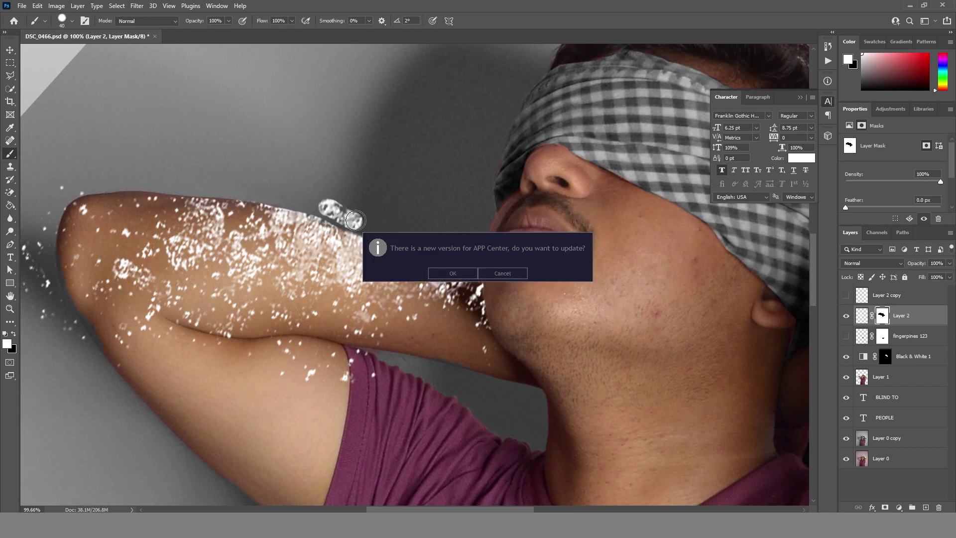
key(x)
key(bracketright)
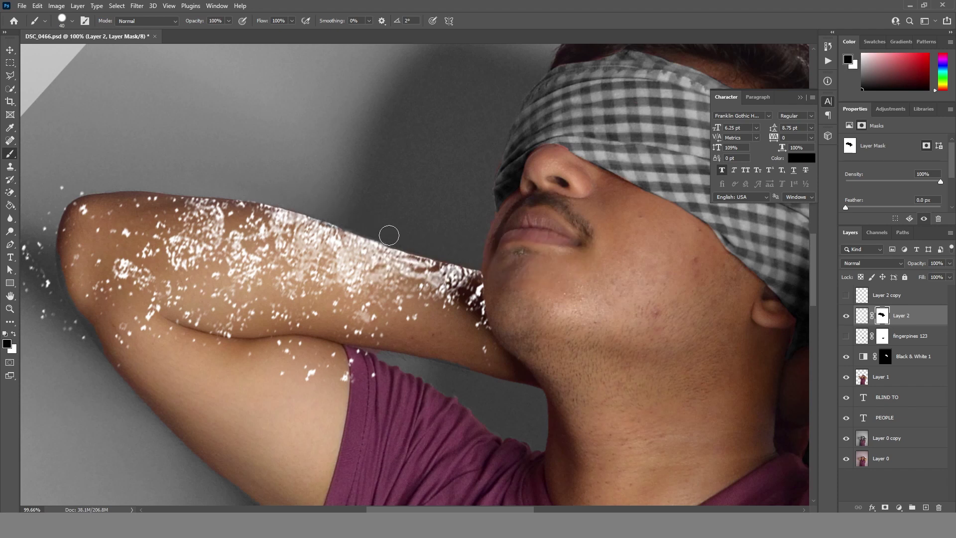
key(z)
scroll(469, 273, down, 5)
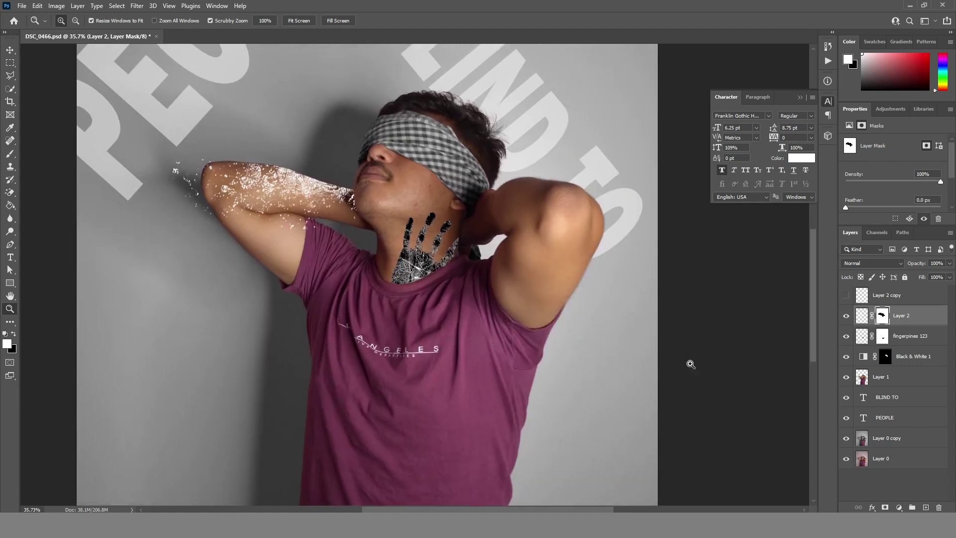
Step: Clip a new white-painted layer to the handprint and split its Blend If slider so skin texture shows
click(925, 507)
key(ctrl+alt+g)
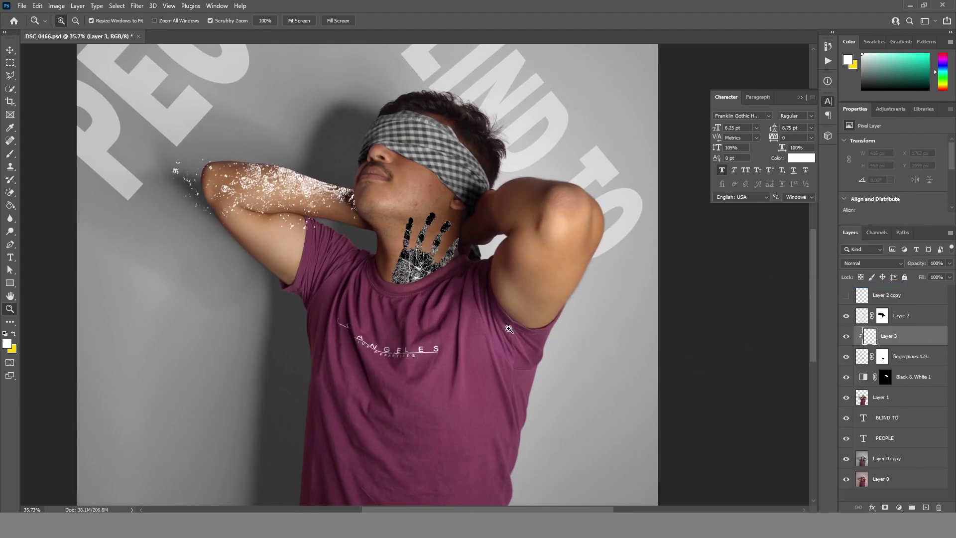
key(b)
drag(421, 224, 409, 259)
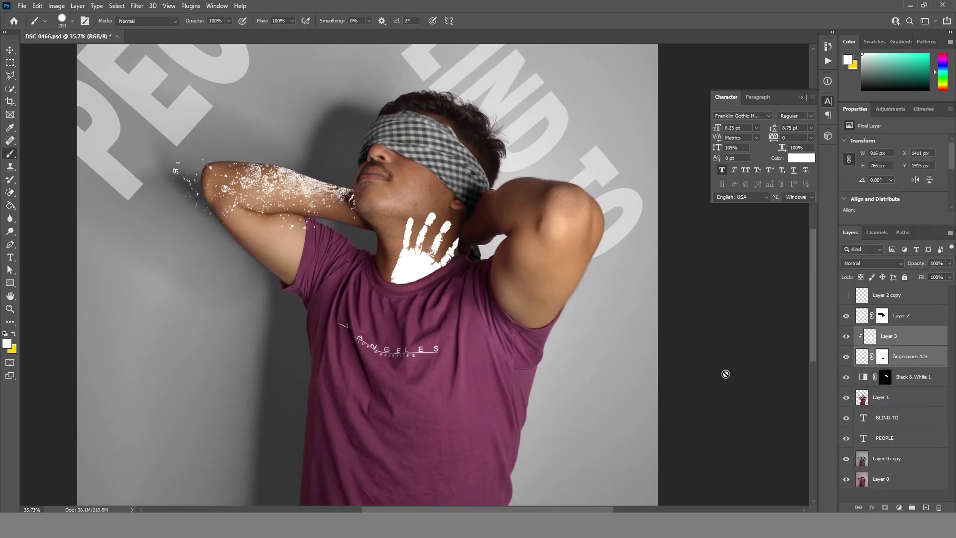
double_click(915, 344)
drag(692, 301, 748, 300)
click(910, 128)
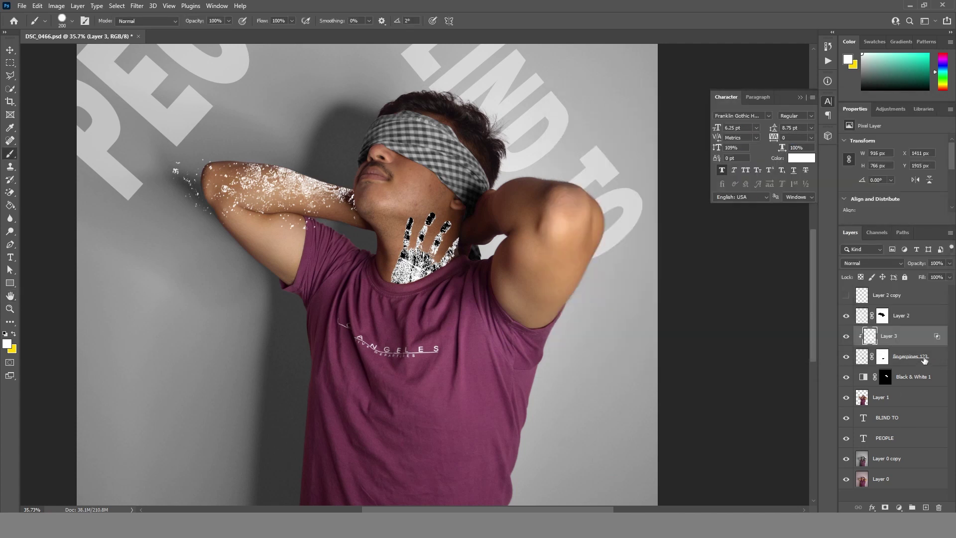
Step: Set the handprint layer to Lighten at 86% opacity and reshape it on the neck
click(941, 366)
click(871, 262)
click(859, 340)
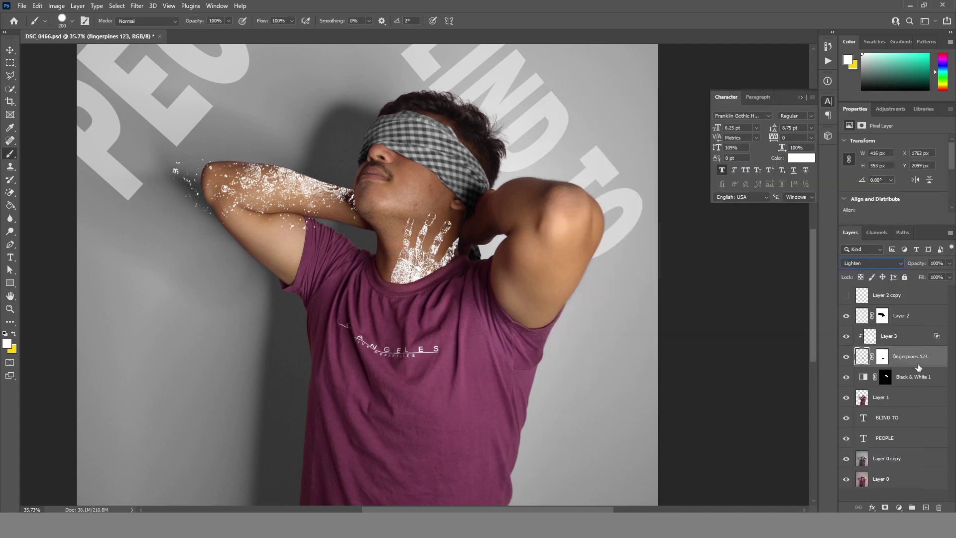
drag(944, 278, 942, 278)
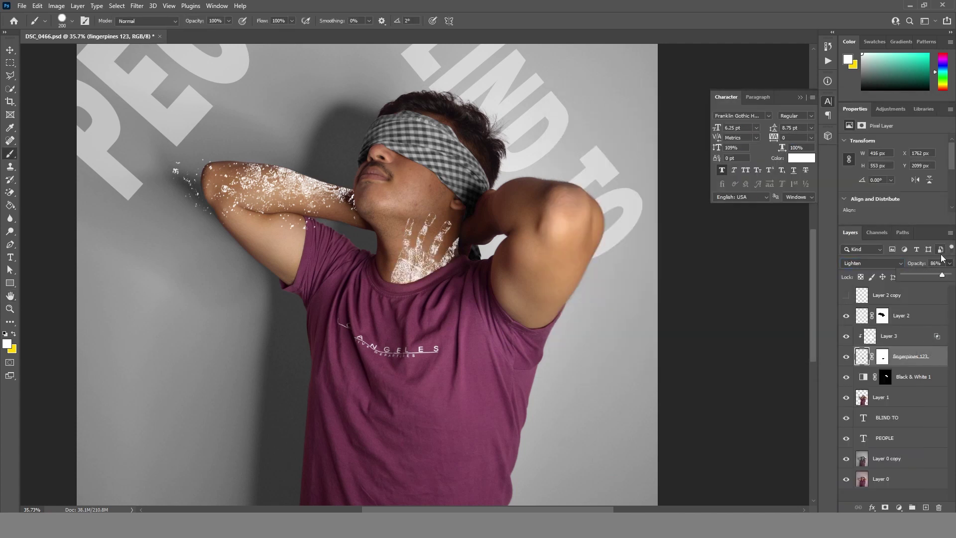
key(ctrl+t)
drag(473, 312, 470, 312)
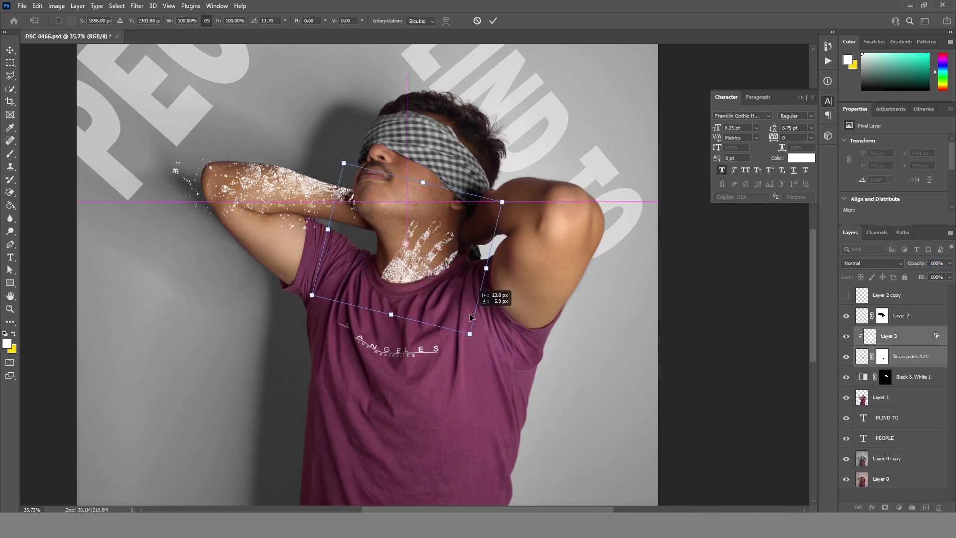
key(Return)
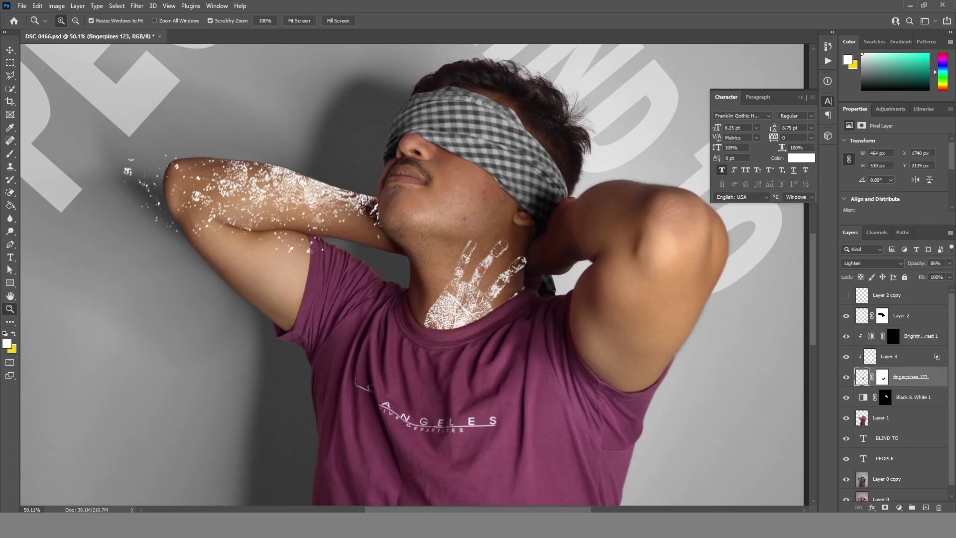
Step: Add a clipped Brightness/Contrast at -150 brightness with an inverted mask, ready to paint white
click(892, 109)
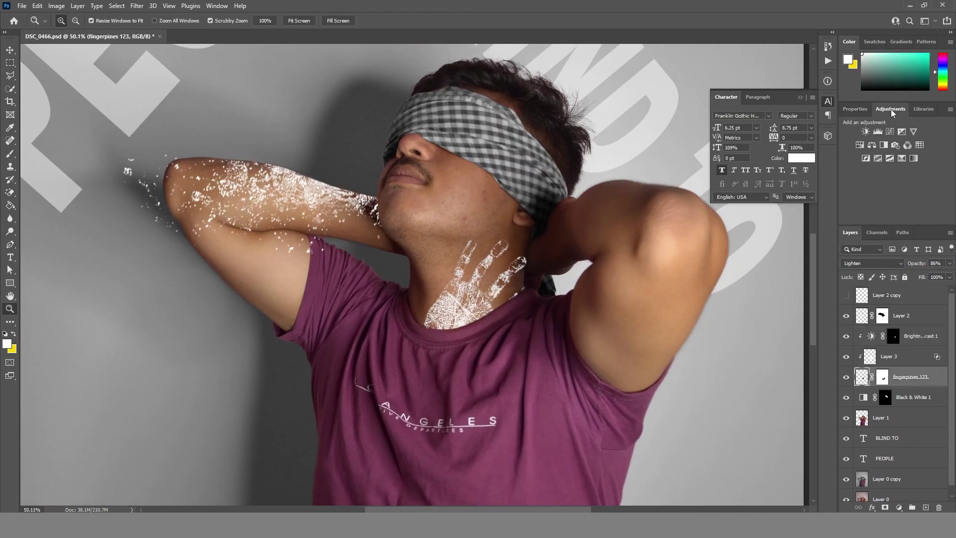
click(899, 507)
key(ctrl+alt+g)
drag(893, 169, 776, 169)
key(ctrl+i)
key(b)
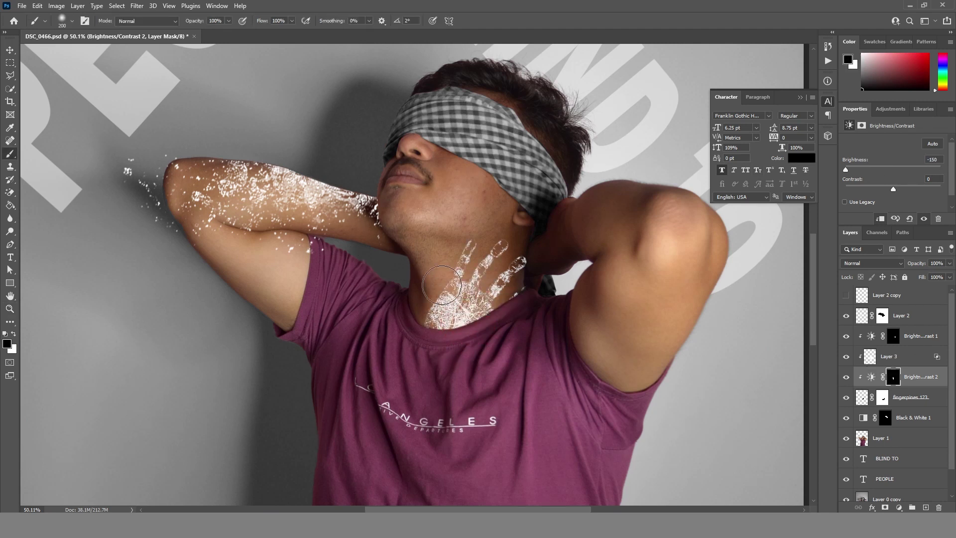
key(x)
key(shift+bracketleft)
key(shift+bracketleft)
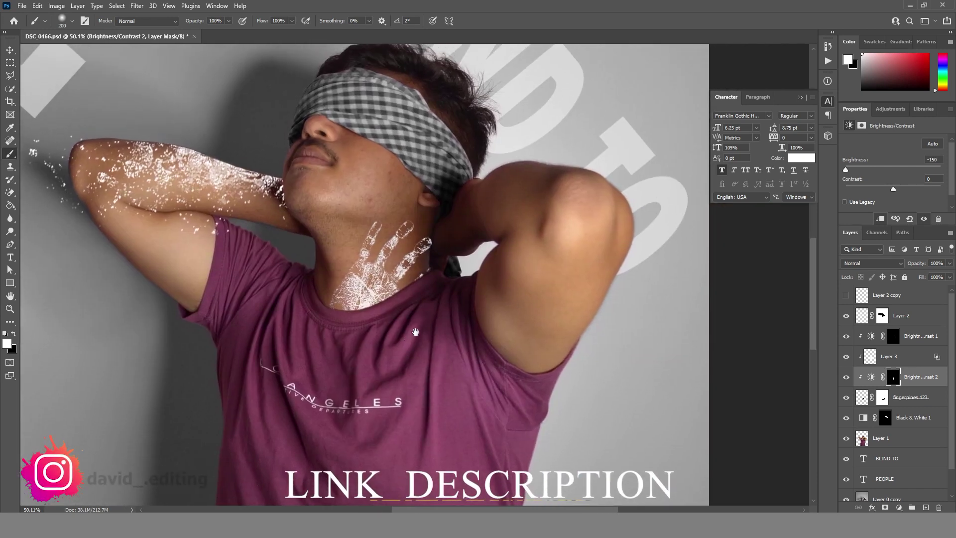
Step: Warp the Layer 2 copy splash to follow the right shoulder
drag(409, 328, 325, 325)
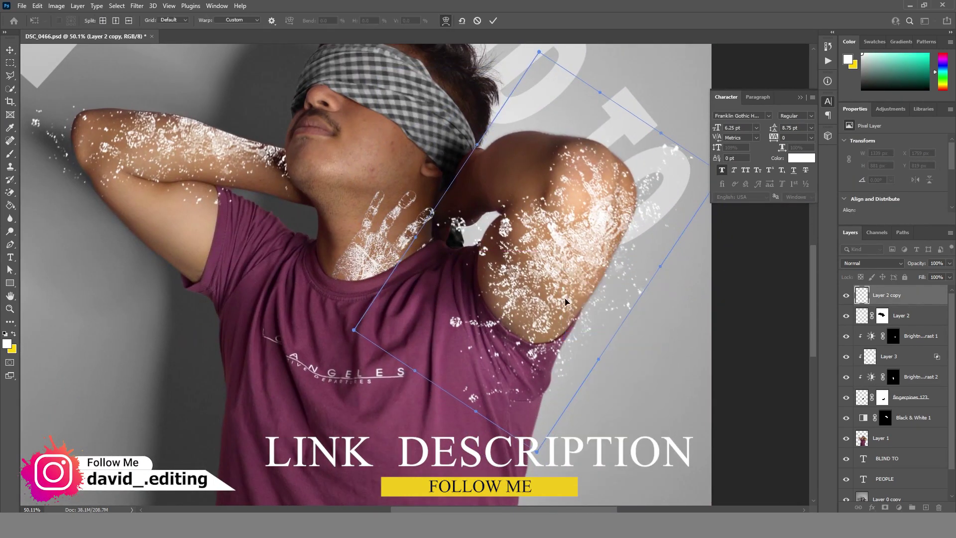
mouse_move(565, 301)
mouse_down()
mouse_move(577, 269)
mouse_move(556, 265)
mouse_up()
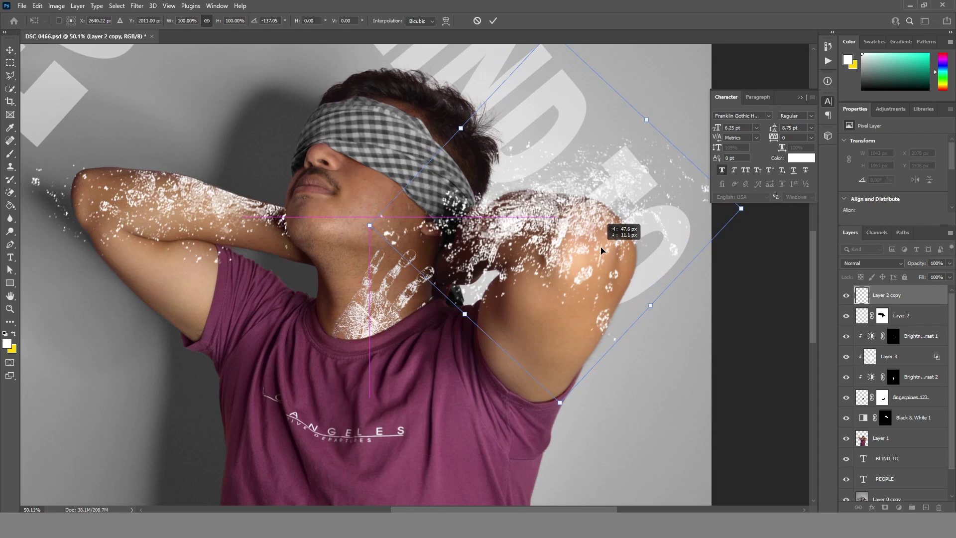
key(Return)
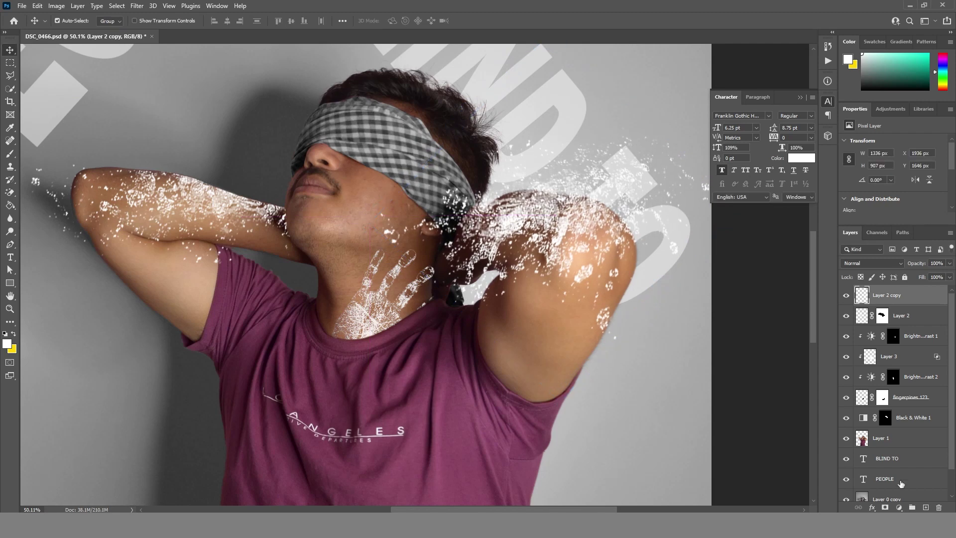
Step: Set up a smaller soft round brush for masking the splash, viewing the whole image
key(b)
right_click(563, 324)
double_click(591, 315)
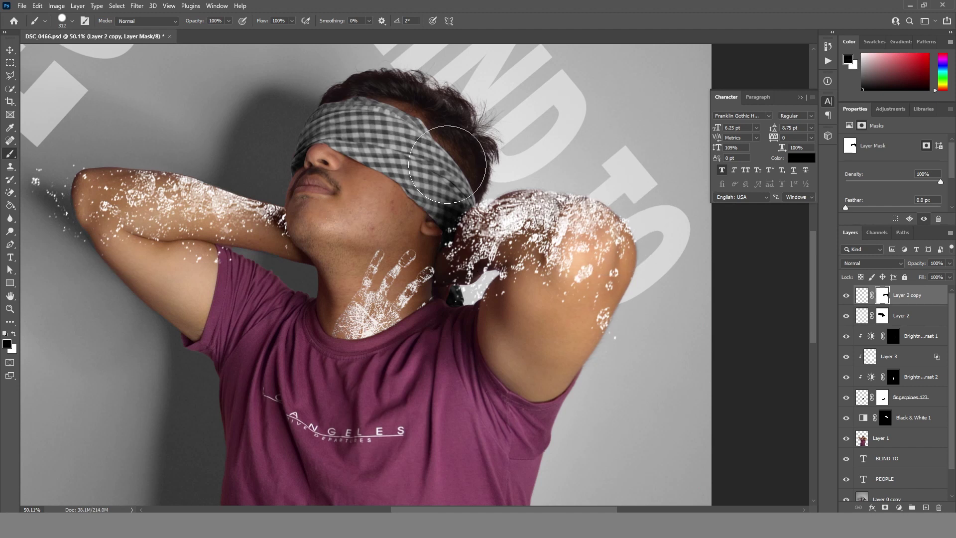
key(bracketleft)
key(bracketleft)
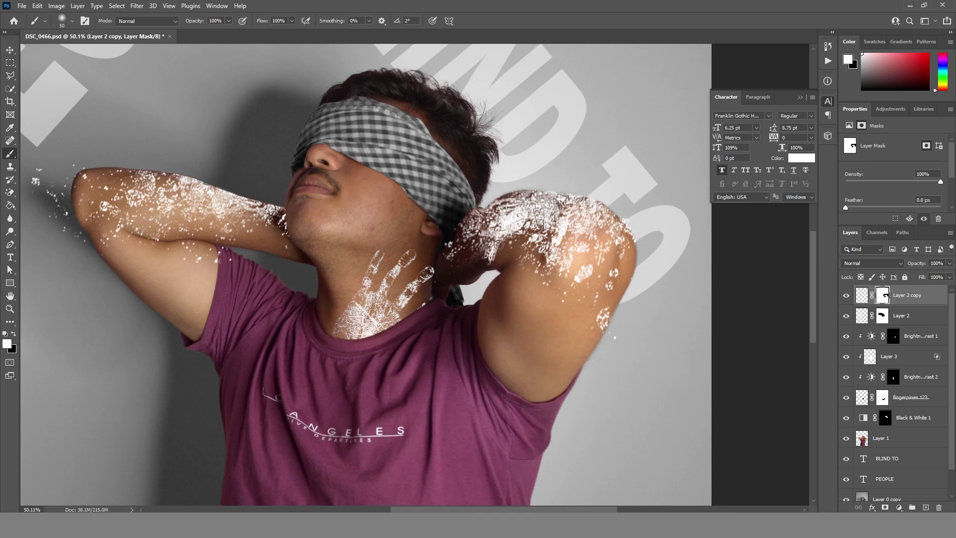
key(ctrl+0)
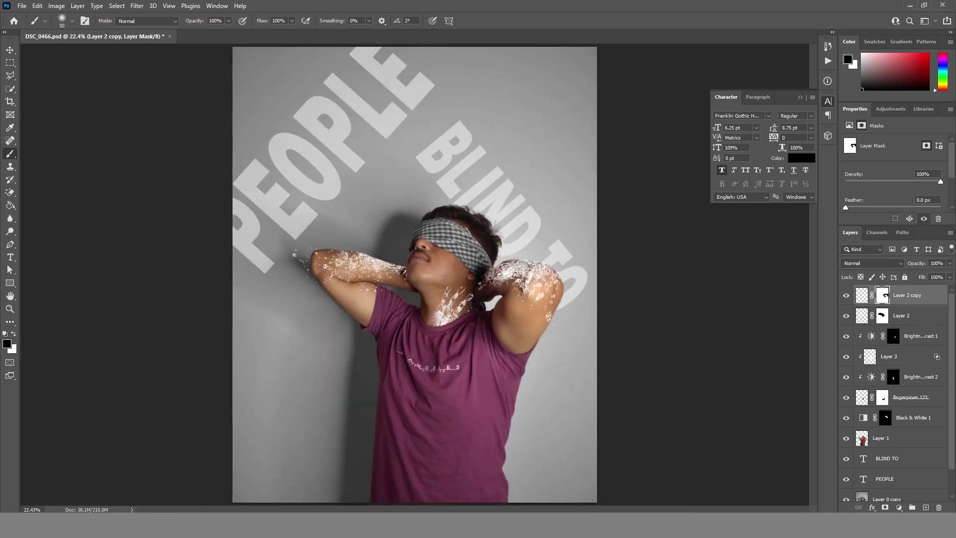
Step: Add a new layer above BLIND TO and stamp white scatter splash around the lower body
click(886, 458)
right_click(530, 248)
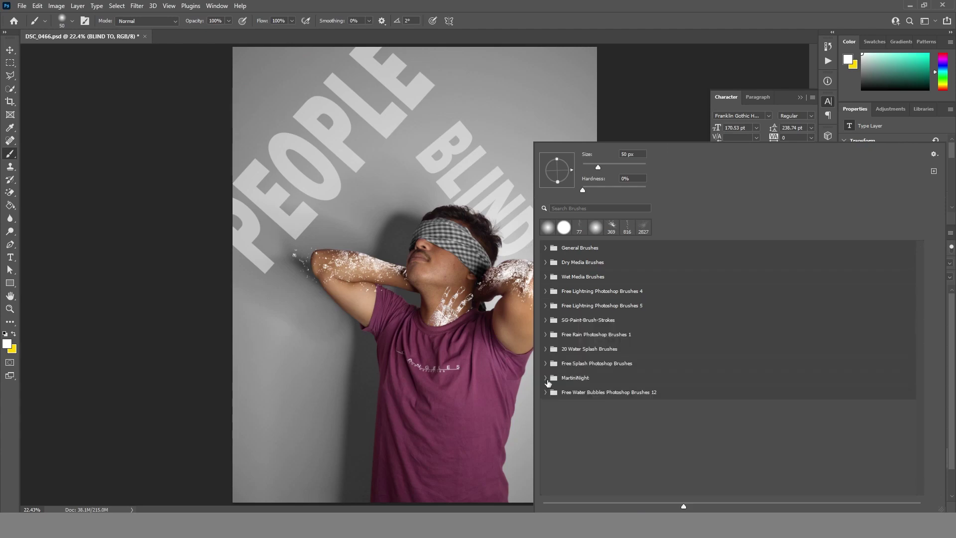
key(Escape)
click(881, 458)
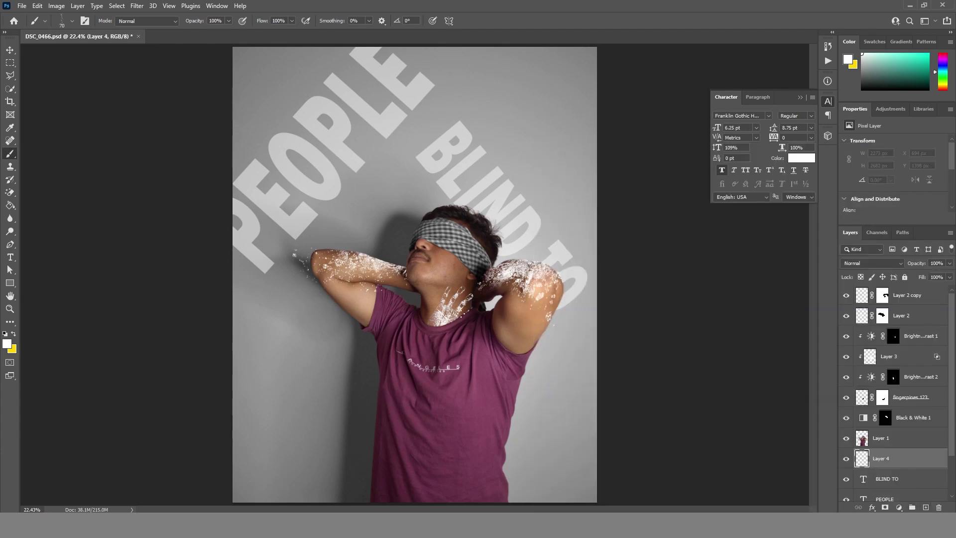
right_click(525, 359)
click(573, 422)
key(Return)
click(447, 414)
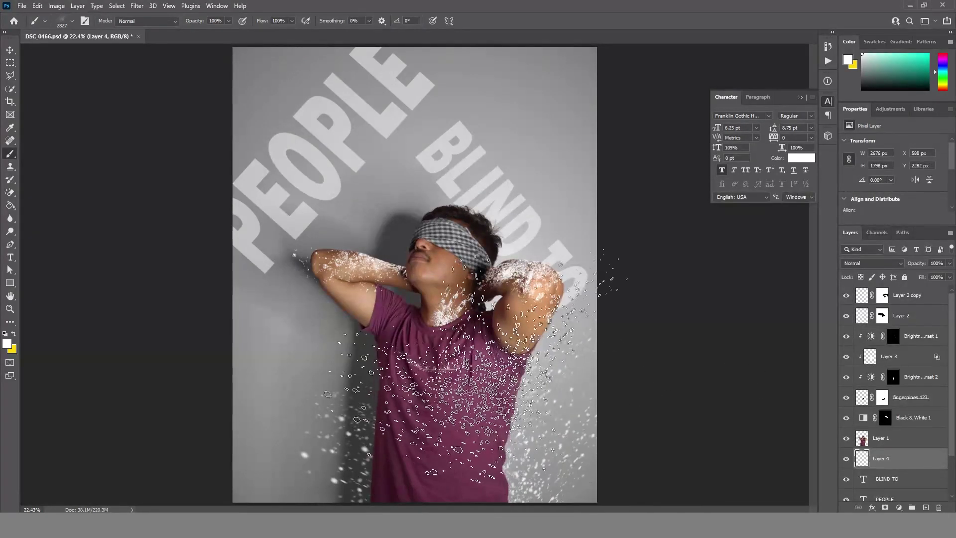
Step: Stamp more white splatter around the figure with the larger 4100 scatter brush
right_click(528, 359)
click(704, 380)
key(Return)
click(439, 308)
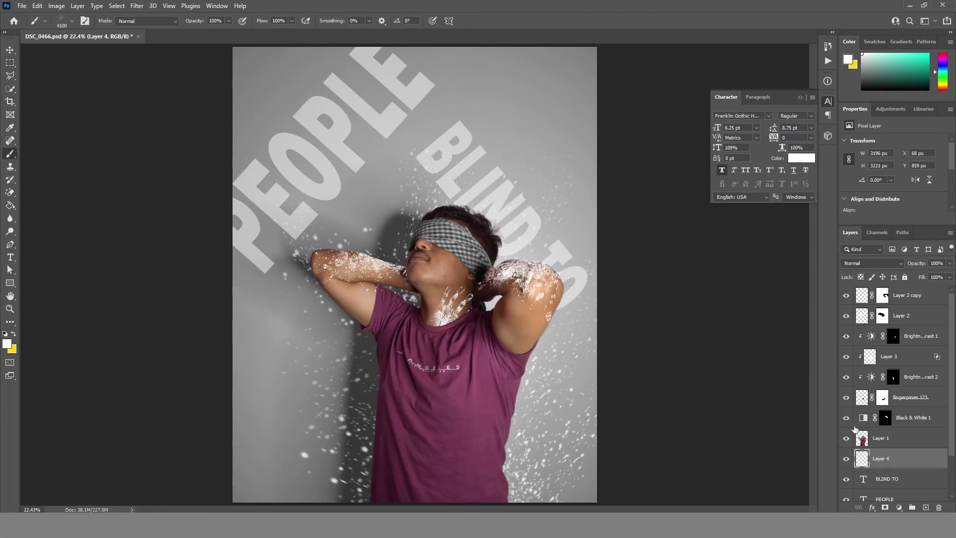
Step: Add a Brightness/Contrast at -150 above Layer 0 copy and invert its mask
key(v)
scroll(897, 398, down, 3)
click(886, 470)
click(890, 109)
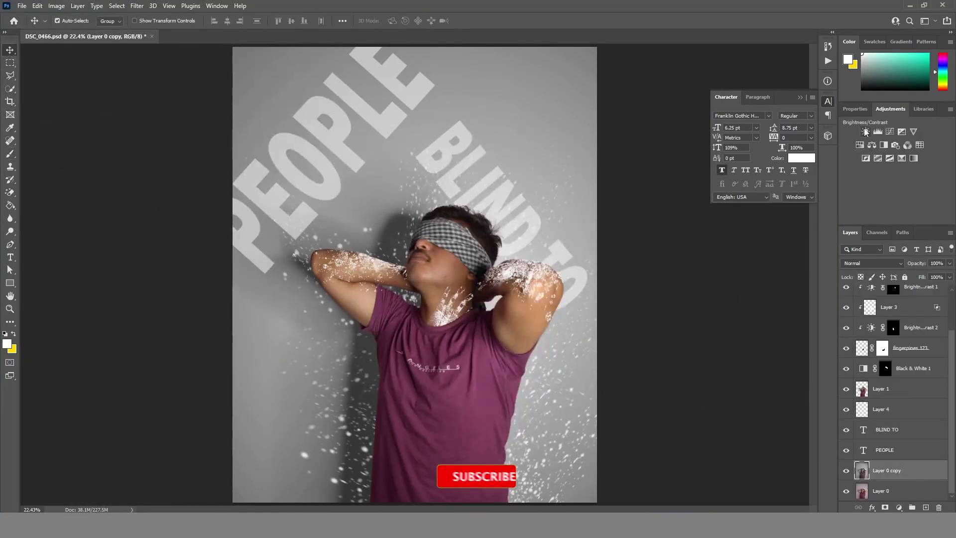
click(864, 130)
drag(893, 170, 845, 169)
key(ctrl+i)
Step: Paint white with a large soft brush along the image's outer edges to darken them
key(b)
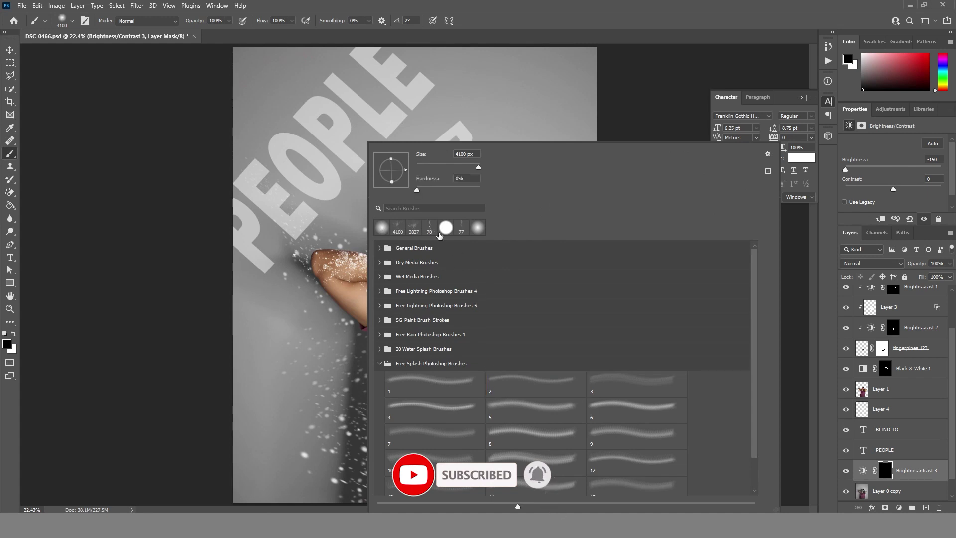
double_click(439, 234)
key(x)
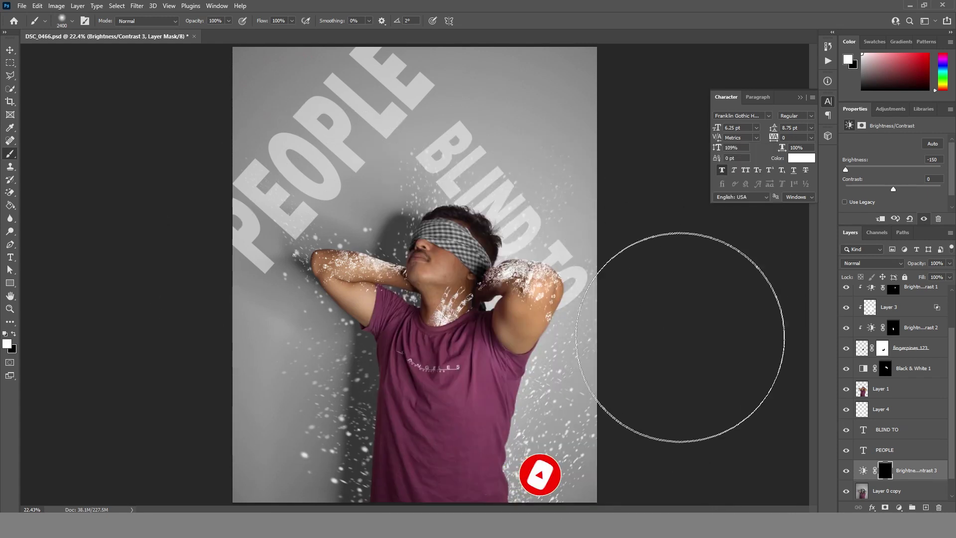
key(bracketright)
key(bracketright)
key(bracketright)
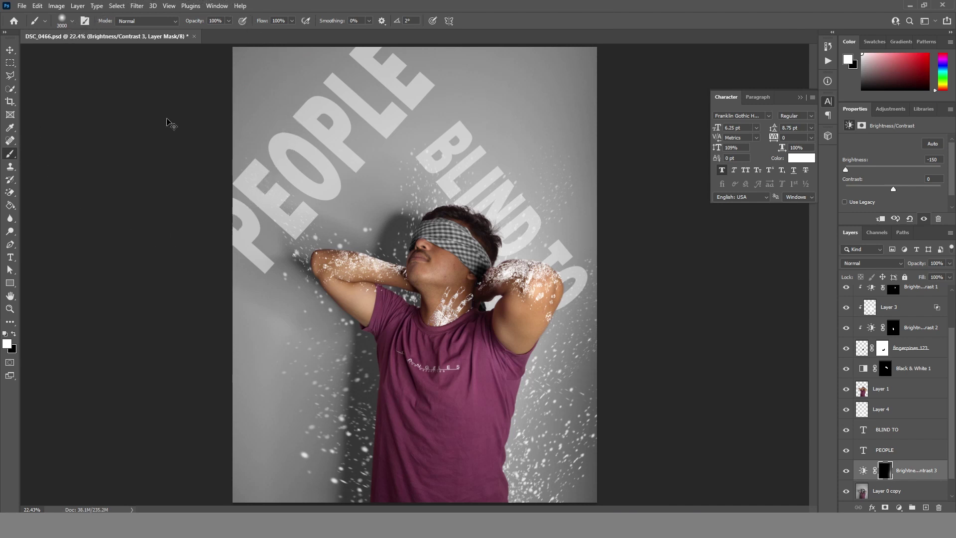
key(ctrl+minus)
key(bracketright)
drag(141, 160, 275, 473)
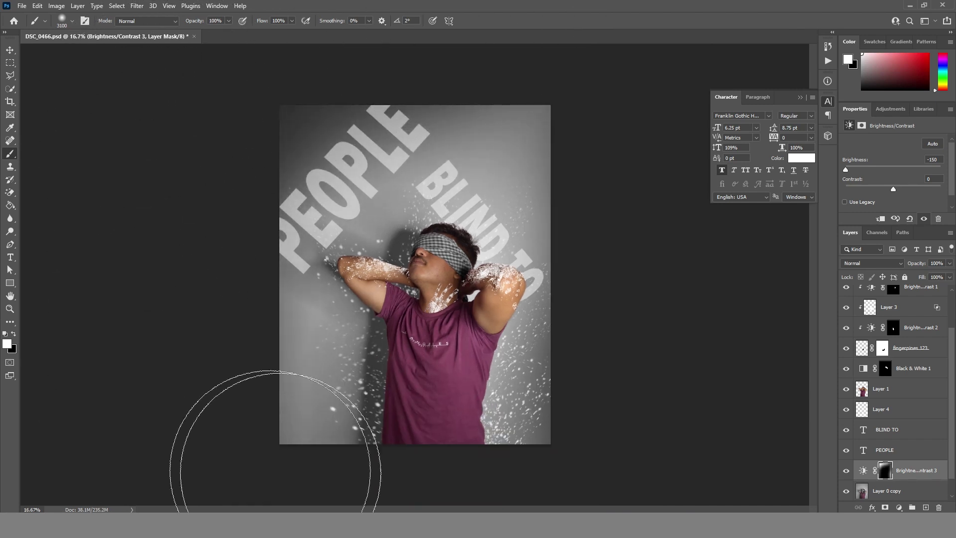
key(v)
key(ctrl+0)
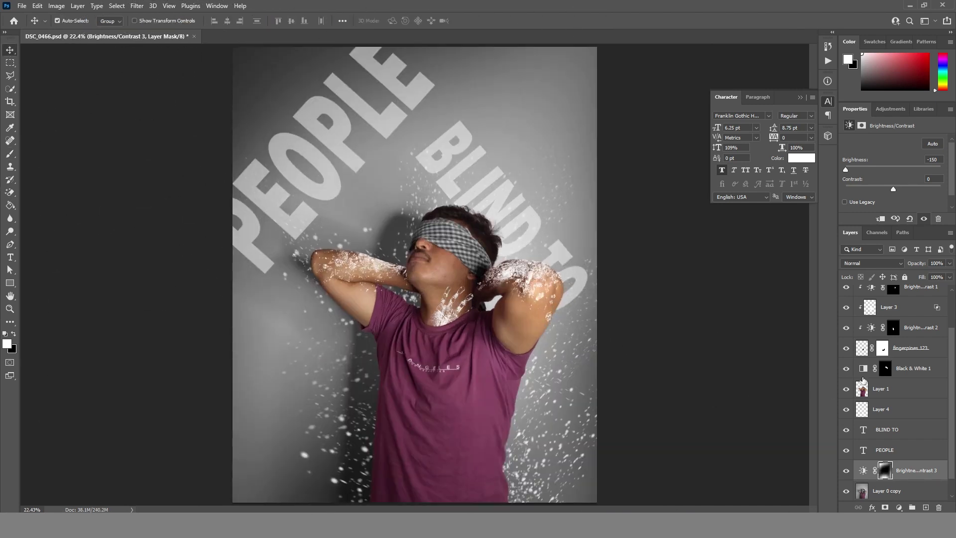
Step: Move the darkening adjustment above the text, rasterize PEOPLE into Layer 6, and add a mask
drag(863, 381, 876, 398)
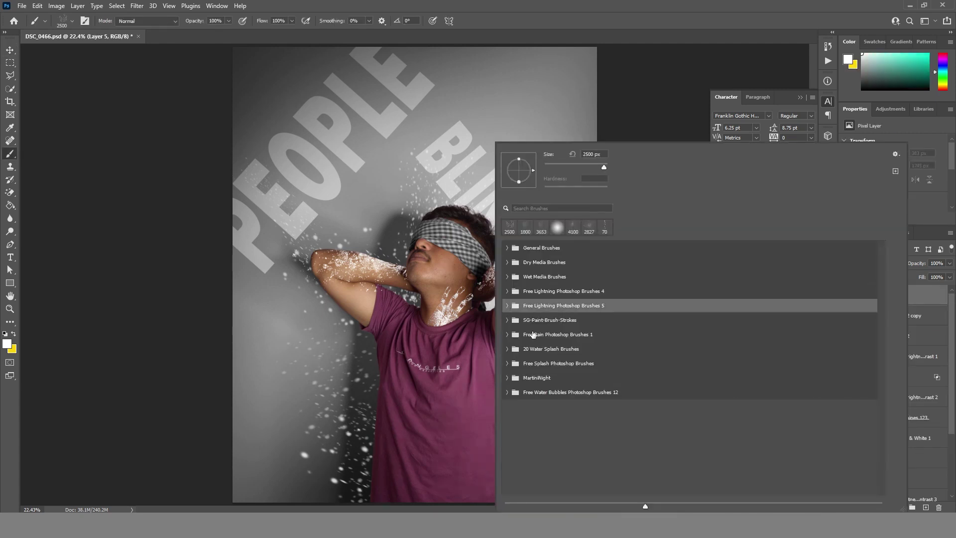
scroll(892, 398, down, 5)
click(891, 450)
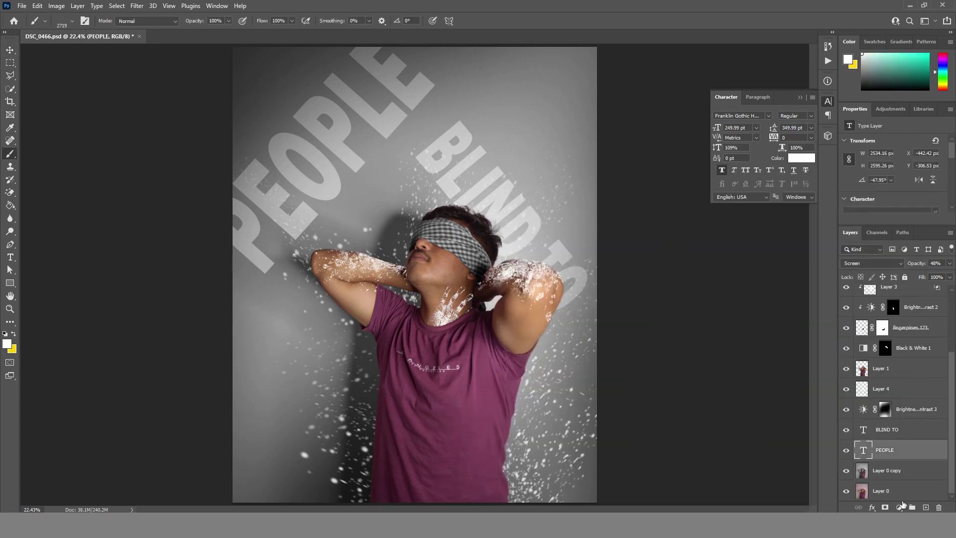
click(925, 507)
right_click(891, 450)
key(Escape)
right_click(906, 474)
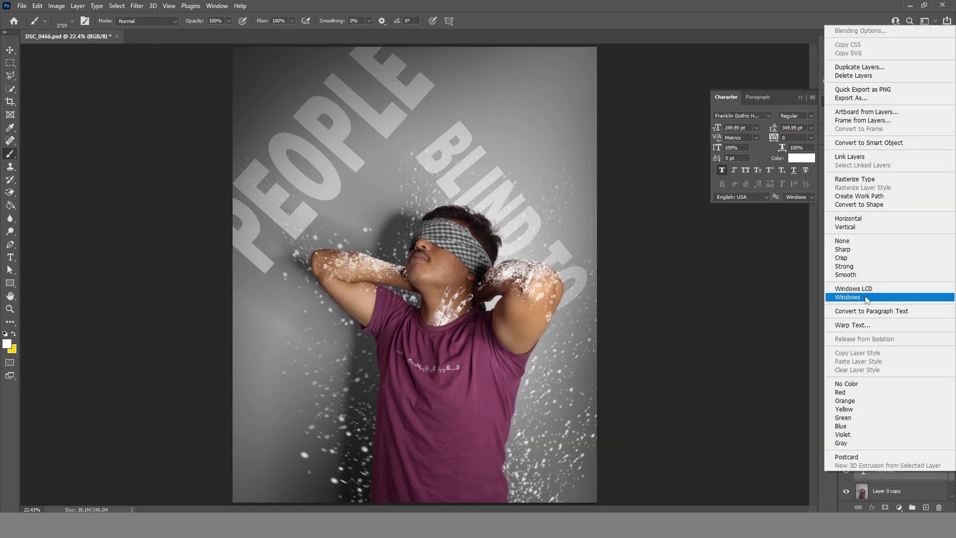
click(886, 297)
click(899, 507)
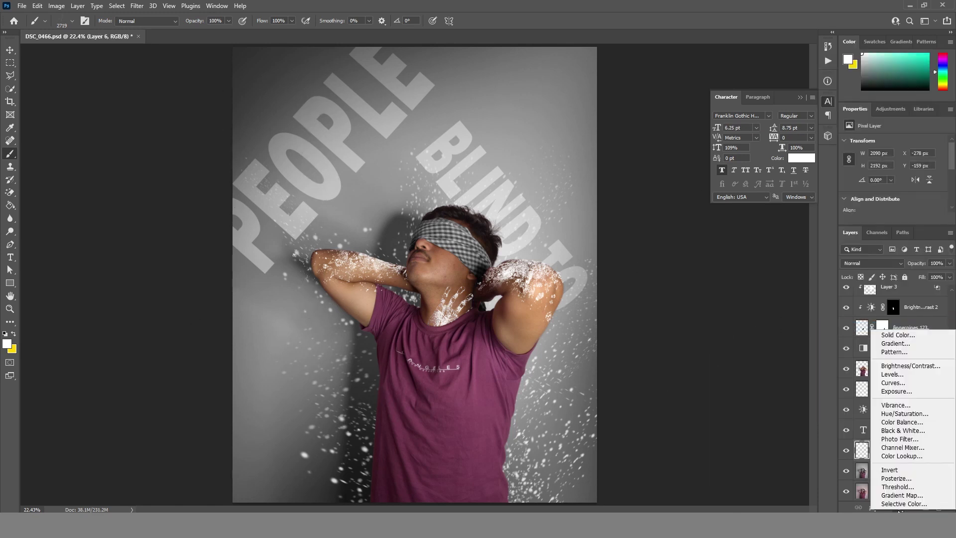
Step: Stamp black crack brush marks into the PEOPLE lettering's mask
key(ctrl+d)
key(x)
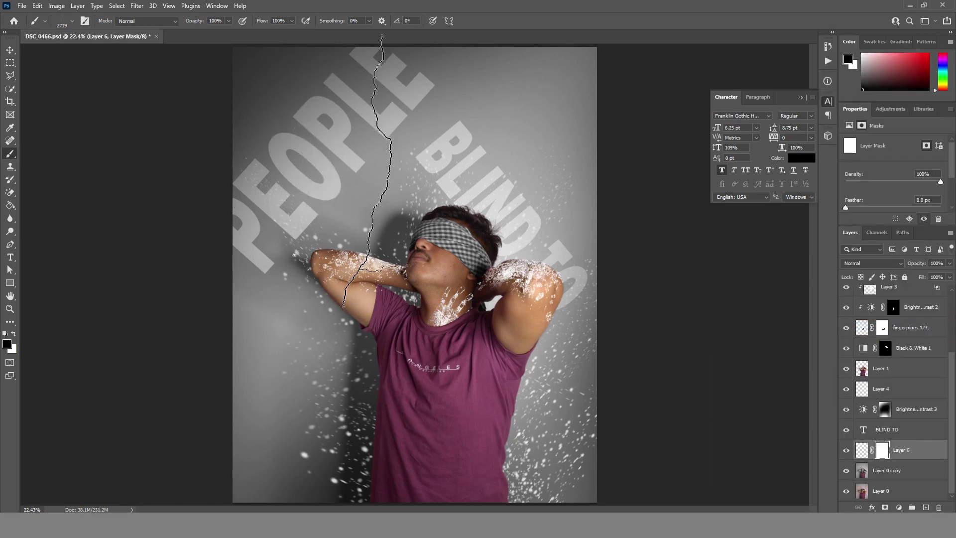
right_click(343, 172)
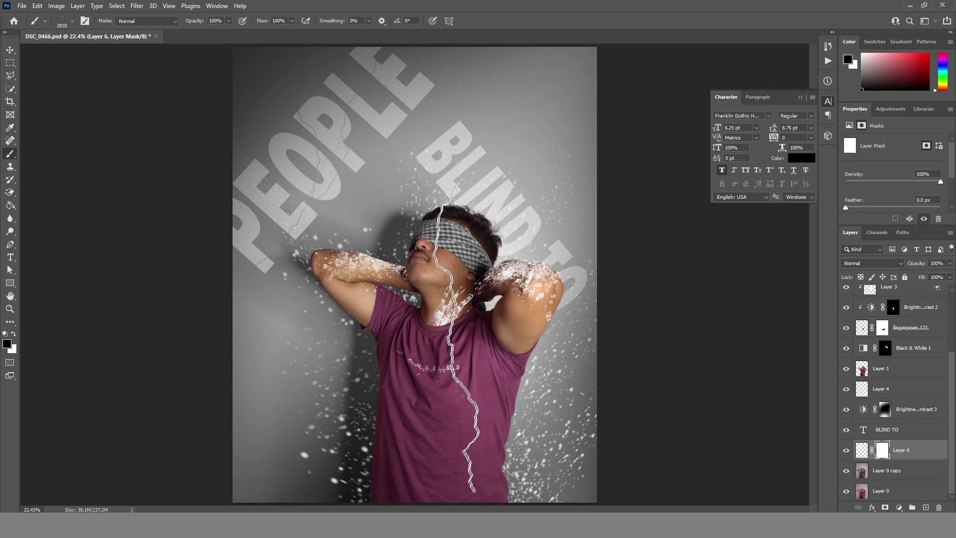
click(926, 507)
Step: Create masked Layer 7 for the BLIND TO cracks, then select Layer 5
click(884, 507)
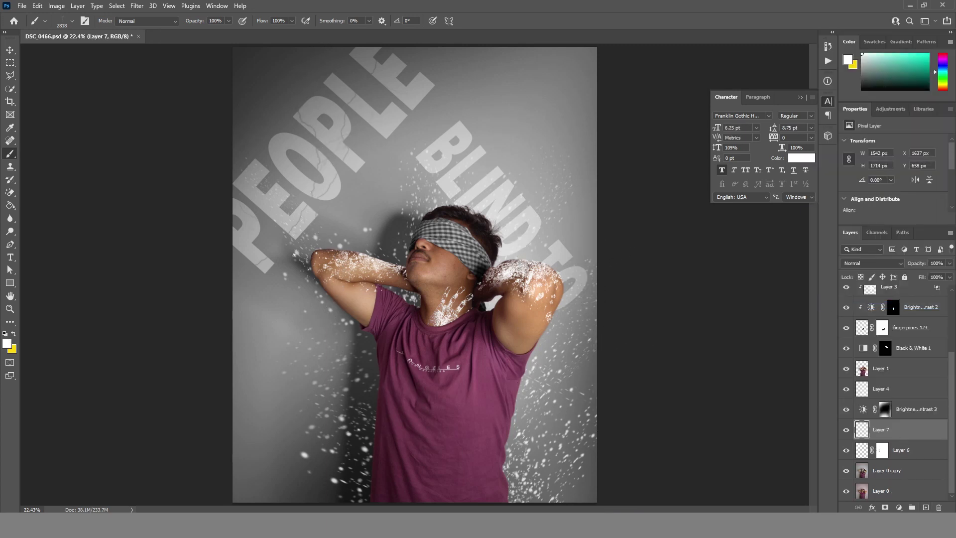
click(504, 219)
key(v)
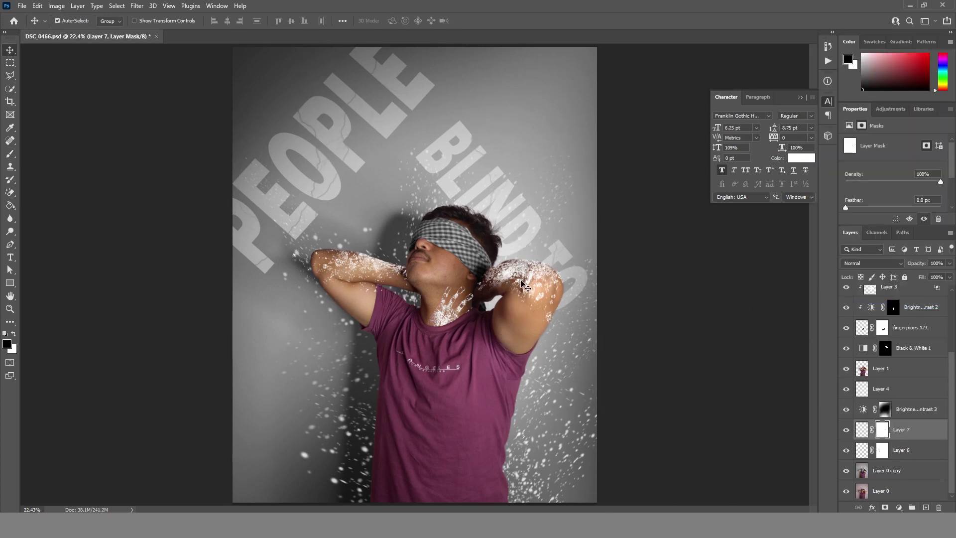
scroll(897, 388, up, 4)
click(881, 295)
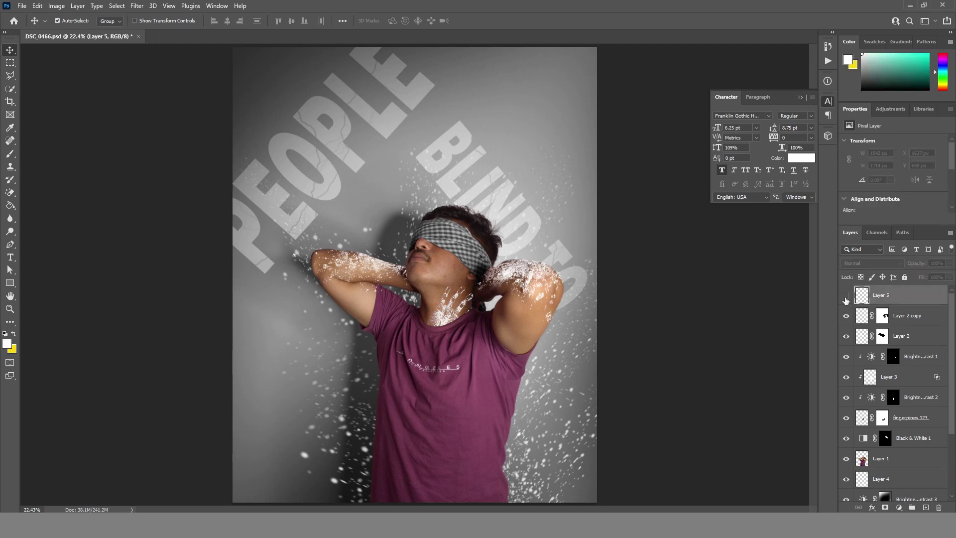
Step: Stamp white particle brush marks across the purple shirt on Layer 5, hiding Layer 4 to judge them
key(b)
right_click(408, 344)
click(463, 445)
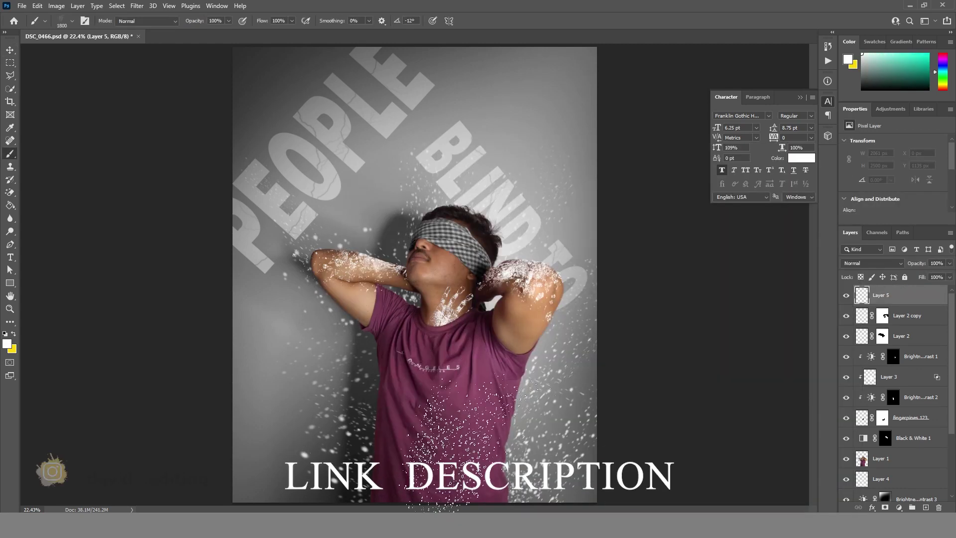
click(846, 479)
scroll(877, 398, down, 1)
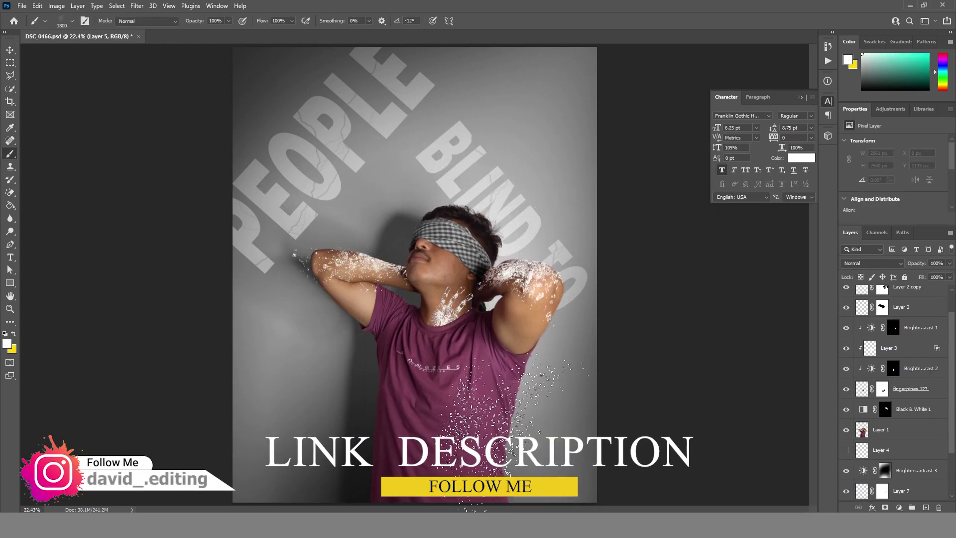
scroll(898, 479, up, 1)
click(439, 428)
click(478, 428)
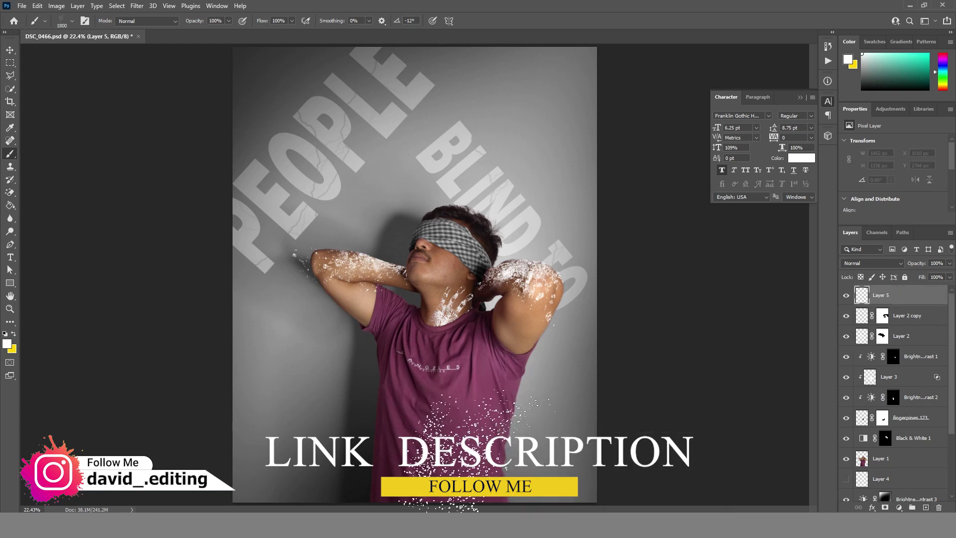
click(423, 439)
Step: Set Layer 5 to Soft Light, then show and select Layer 4 again
click(871, 263)
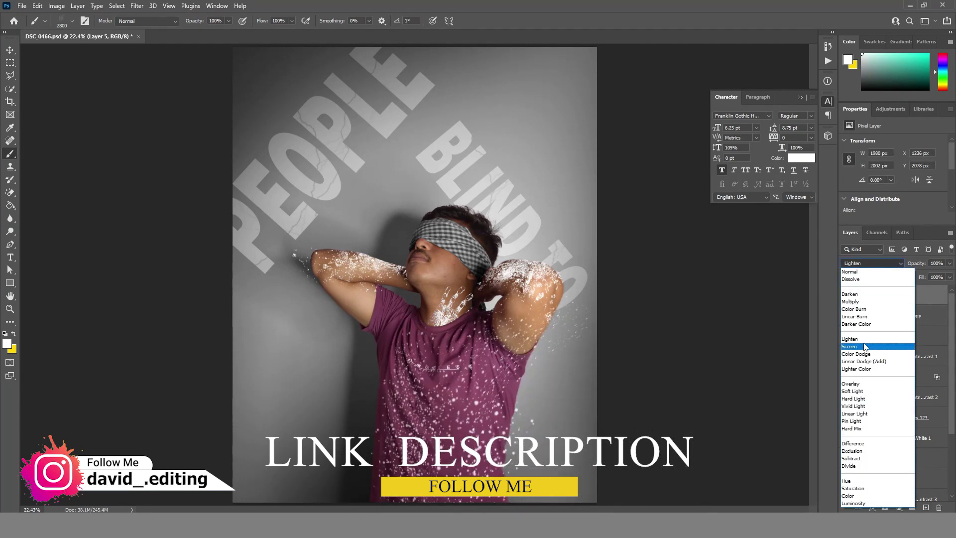
click(852, 391)
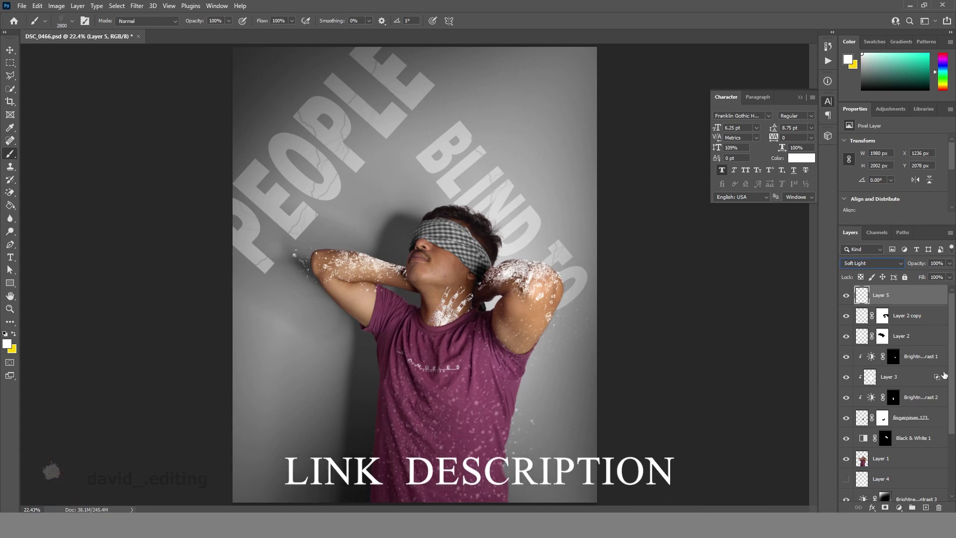
drag(953, 319, 955, 356)
click(846, 389)
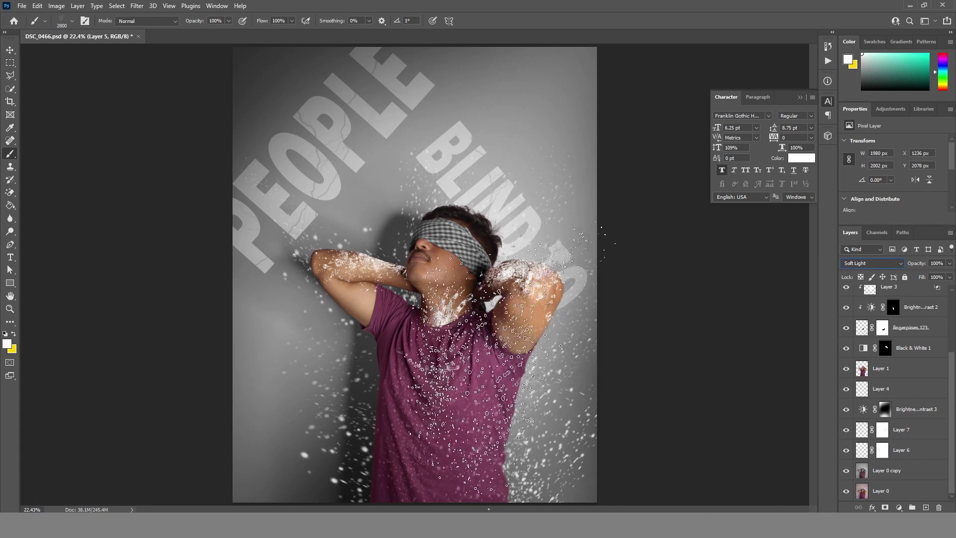
click(896, 388)
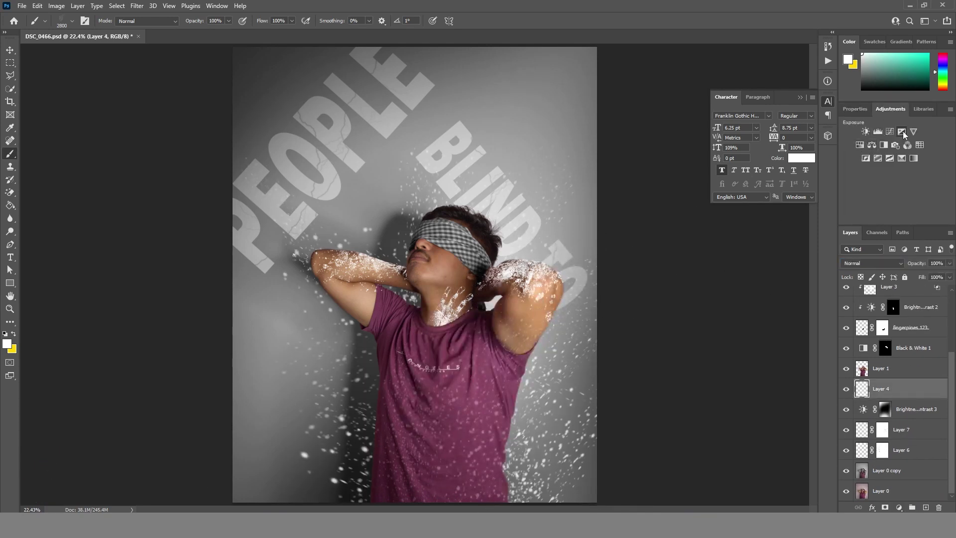
Step: Add an Exposure -20 clipped to Layer 4, invert its mask, and paint parts back with a soft white brush
click(902, 131)
right_click(545, 142)
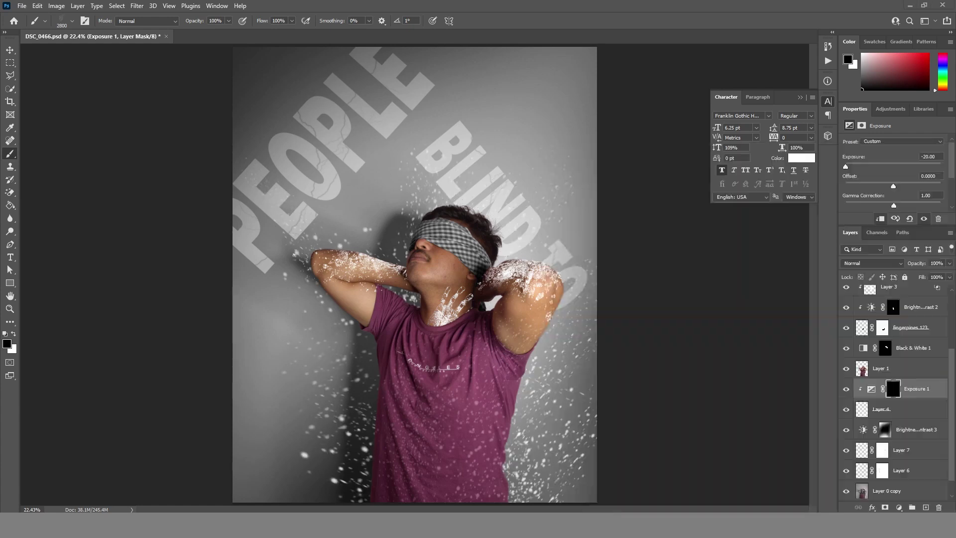
key(Escape)
key(ctrl+i)
key(x)
drag(542, 416, 523, 442)
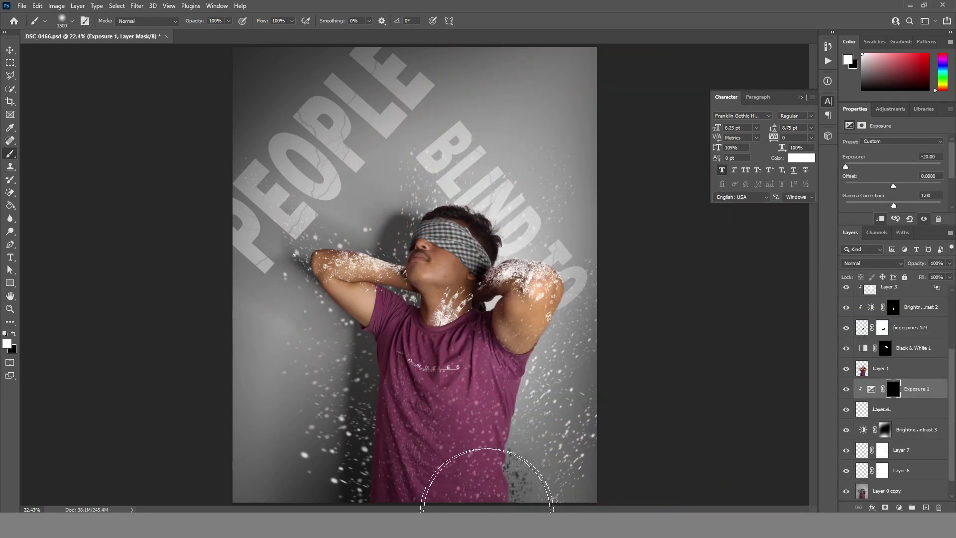
key(ctrl+z)
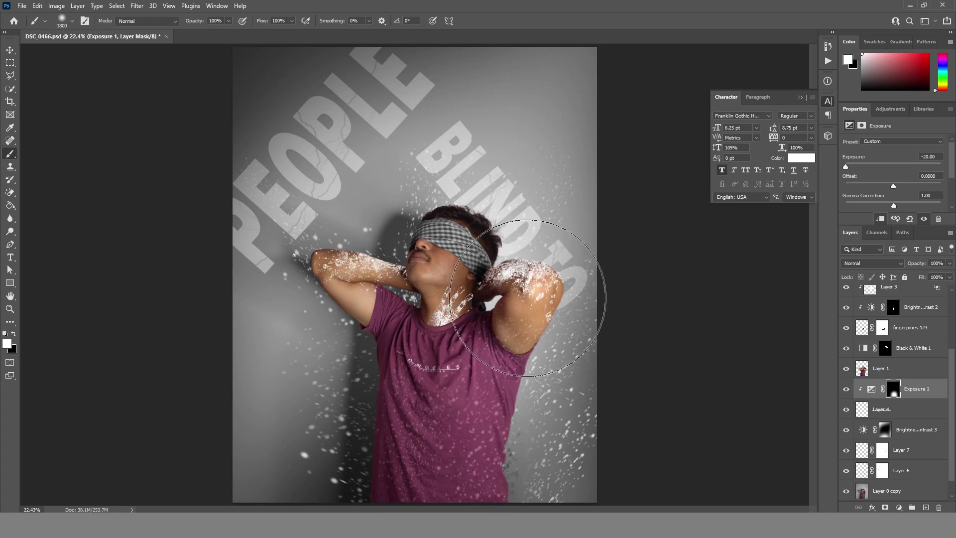
drag(951, 379, 947, 280)
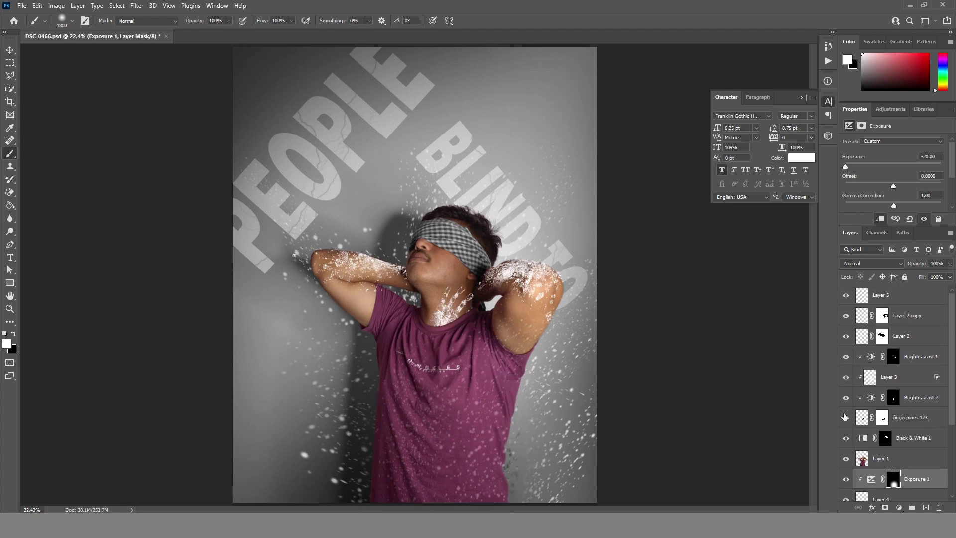
scroll(471, 413, up, 3)
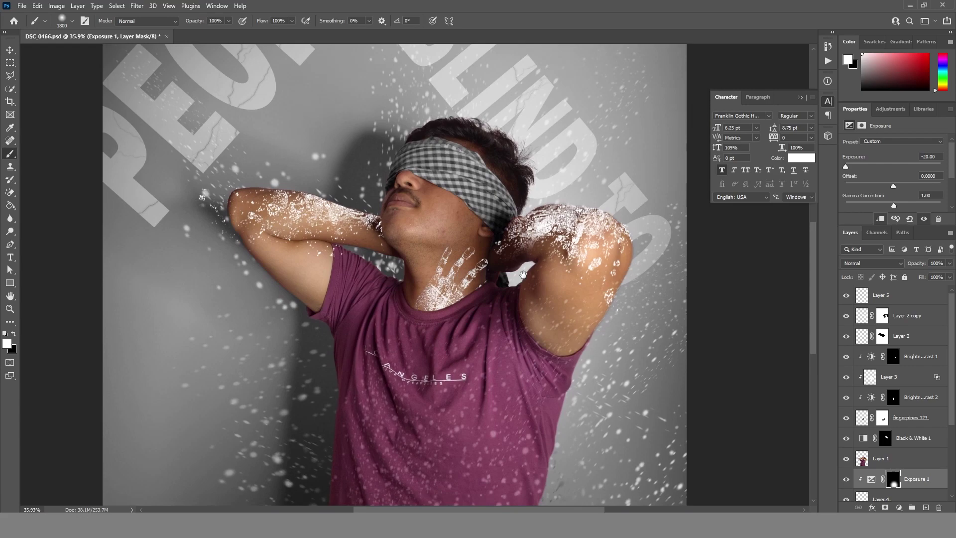
Step: Select Layer 5 and reduce the brush size to 518 px
click(914, 450)
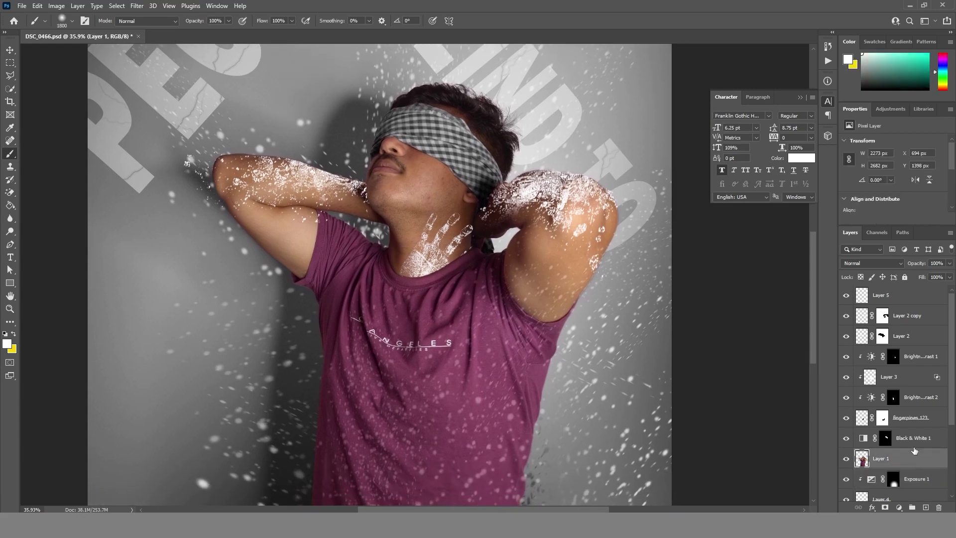
click(881, 294)
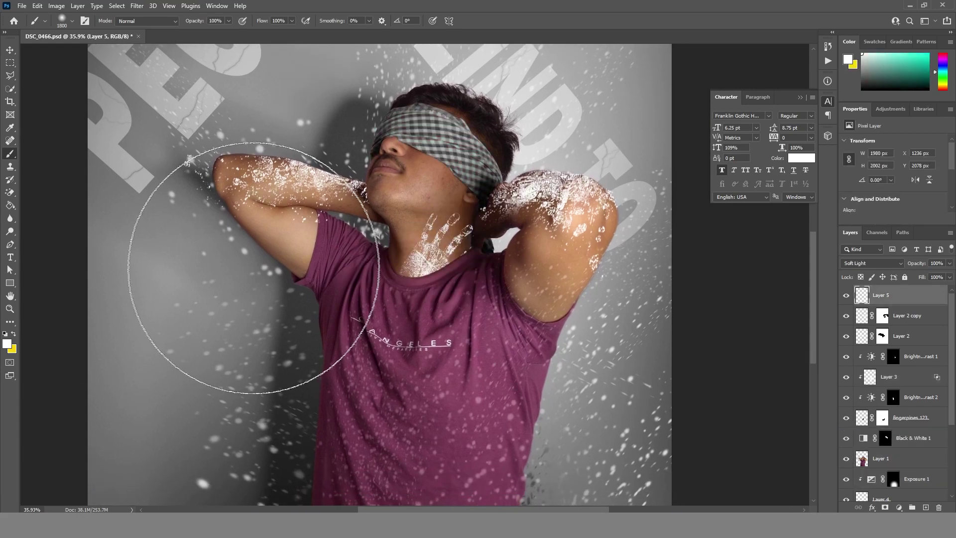
right_click(456, 234)
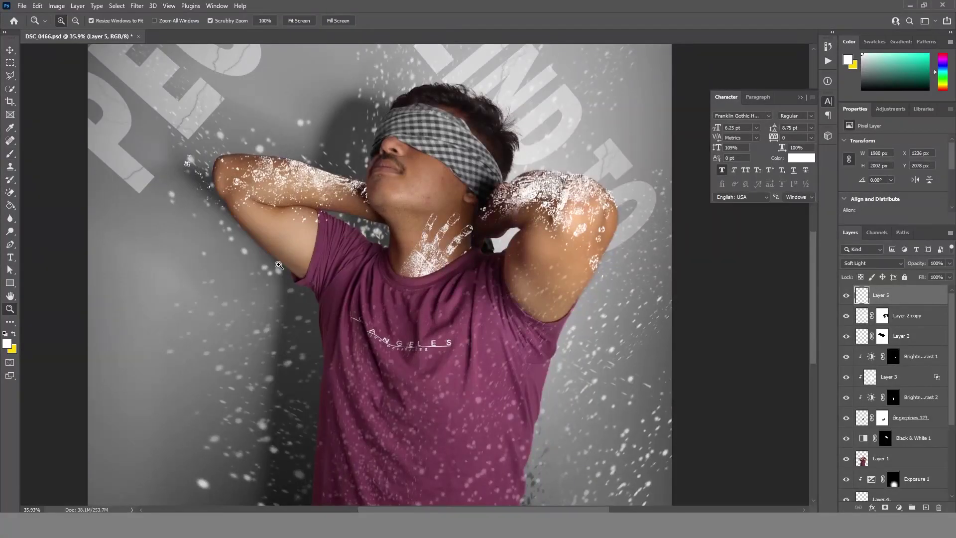
right_click(373, 263)
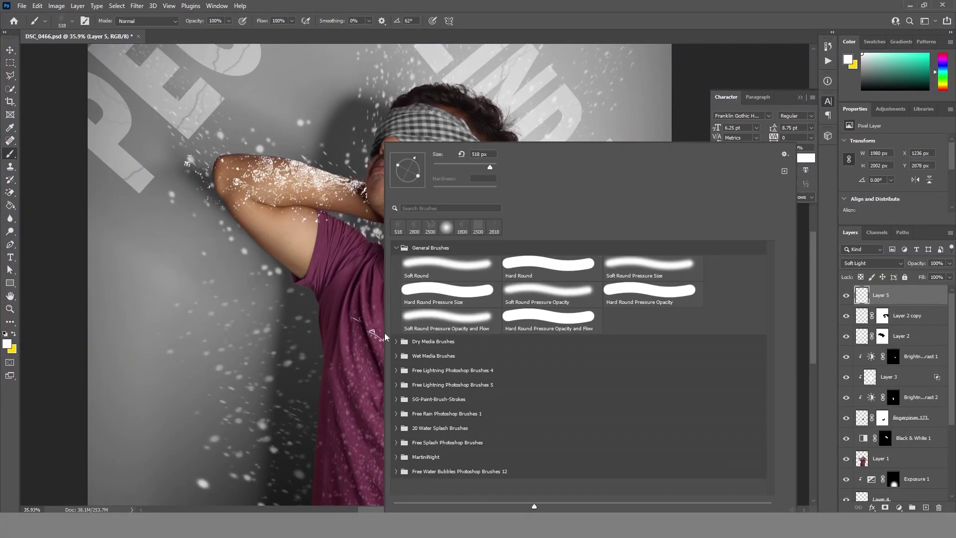
key(Escape)
Step: Duplicate the white splash layer and rotate the copy onto the shirt near the left sleeve
click(901, 336)
key(ctrl+j)
key(ctrl+t)
drag(249, 233, 386, 379)
key(Return)
key(z)
scroll(297, 287, up, 2)
Step: Mask Layer 2 copy 2 and paint out its excess sparkle cluster in black
key(ctrl+t)
key(Return)
click(885, 507)
key(b)
key(d)
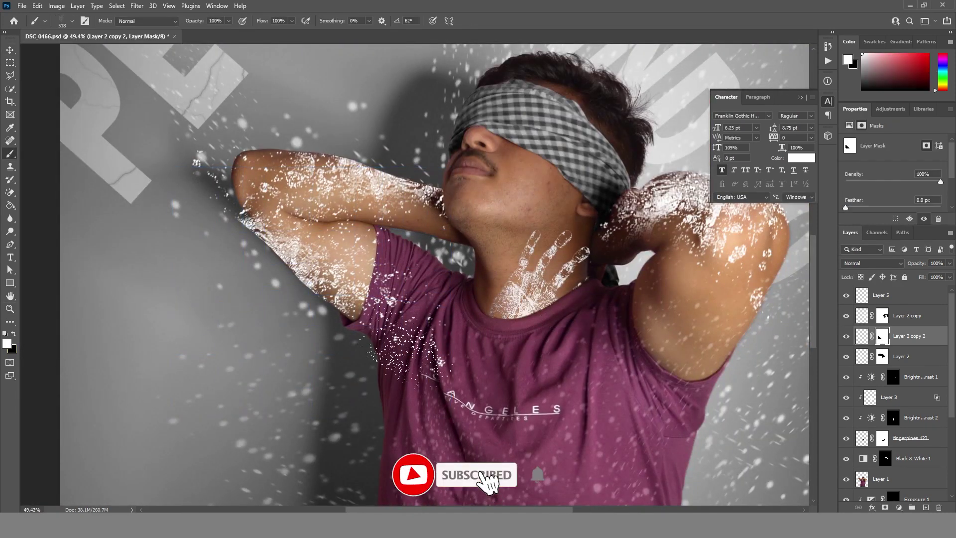
drag(414, 348, 409, 287)
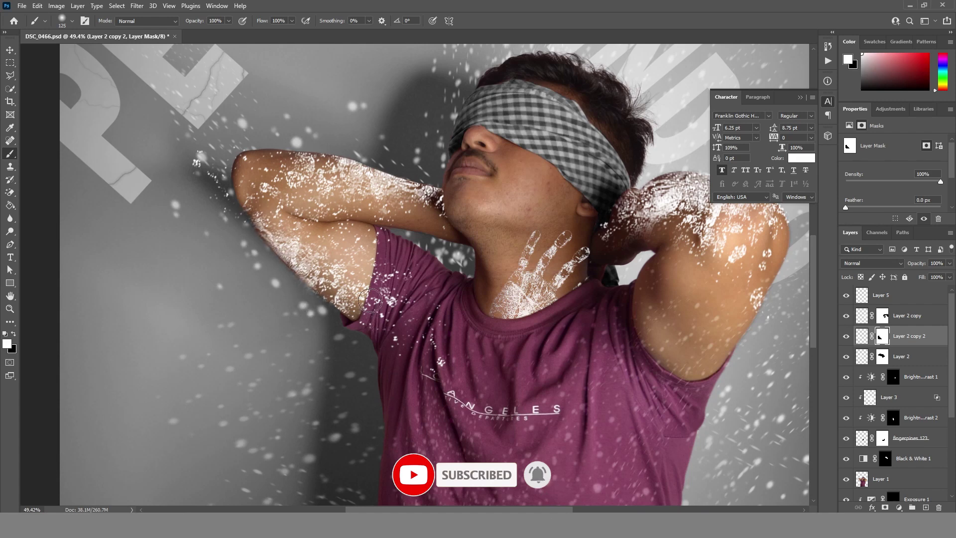
key(x)
scroll(349, 324, right, 2)
scroll(303, 372, right, 2)
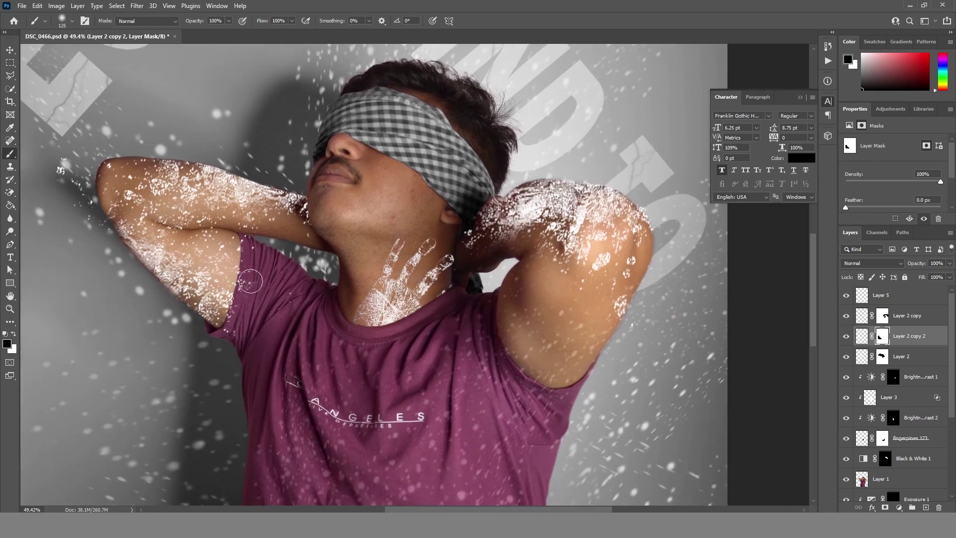
scroll(251, 281, down, 5)
Step: Select the Brightness/Contrast 3 mask and set up a very large white brush
key(v)
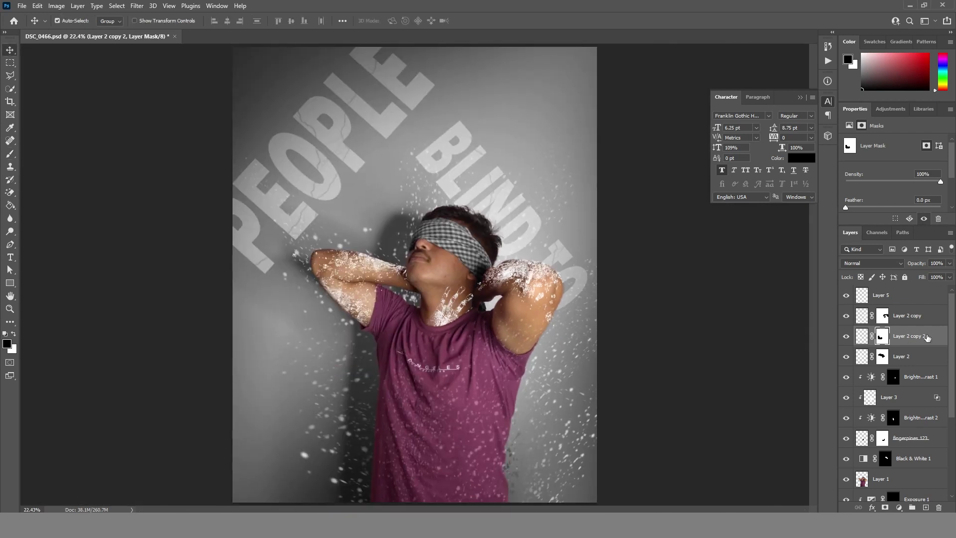
click(567, 169)
key(b)
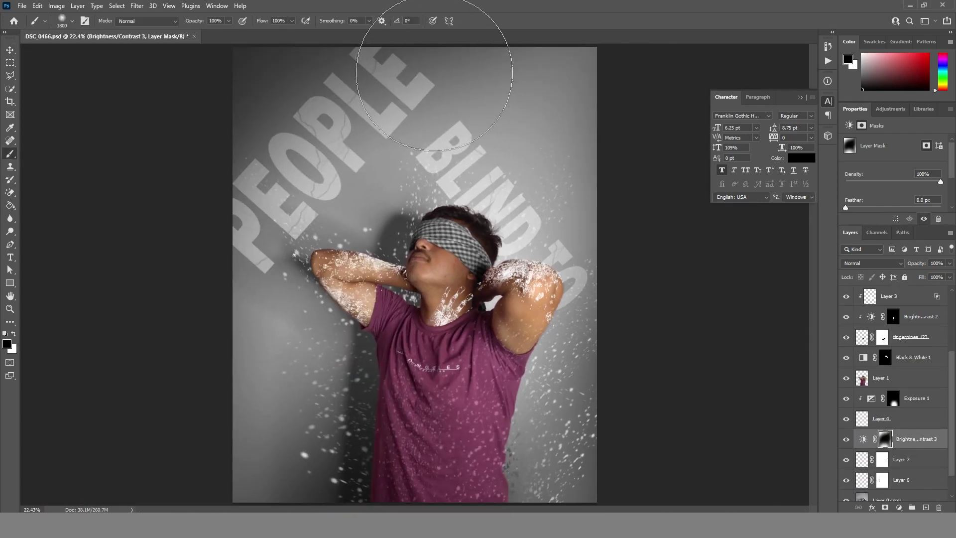
key(x)
key(bracketright)
scroll(442, 124, down, 4)
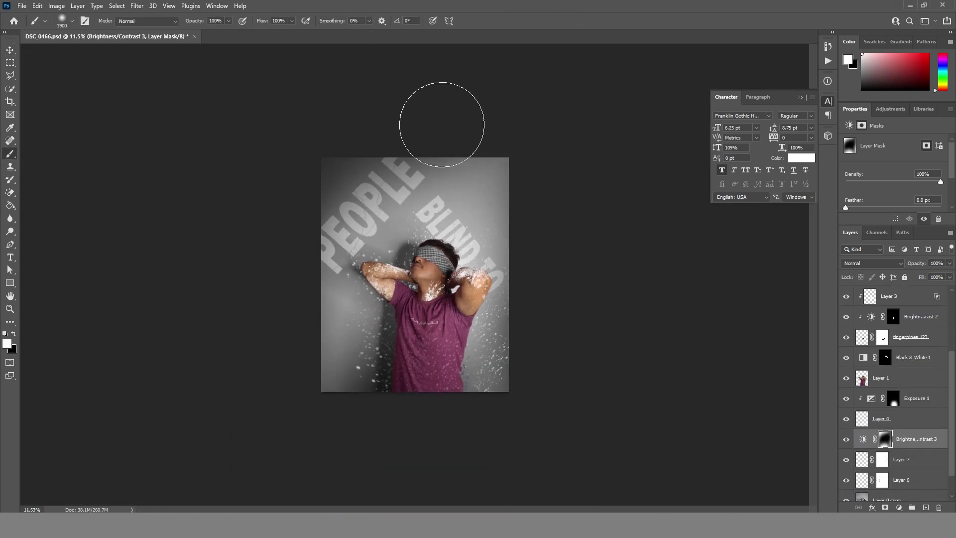
key(bracketright)
key(bracketright)
key(bracketright)
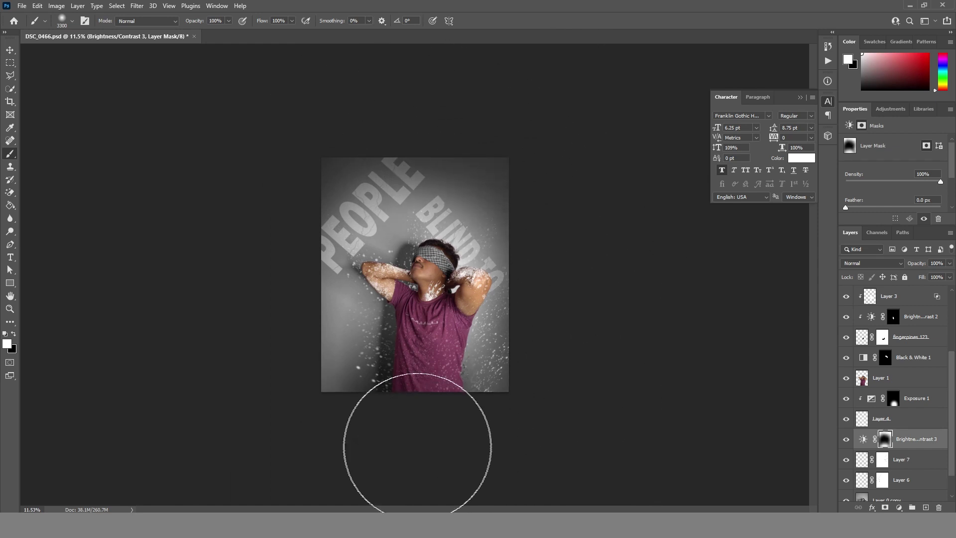
Step: Zoom in on the poster and select the Layer 2 copy layer
key(z)
drag(384, 200, 413, 200)
key(v)
click(304, 271)
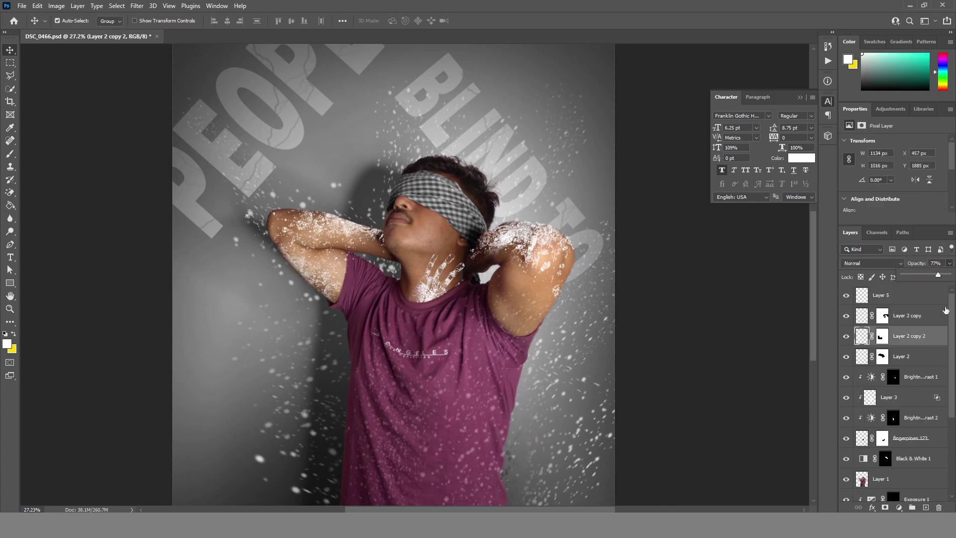
click(945, 311)
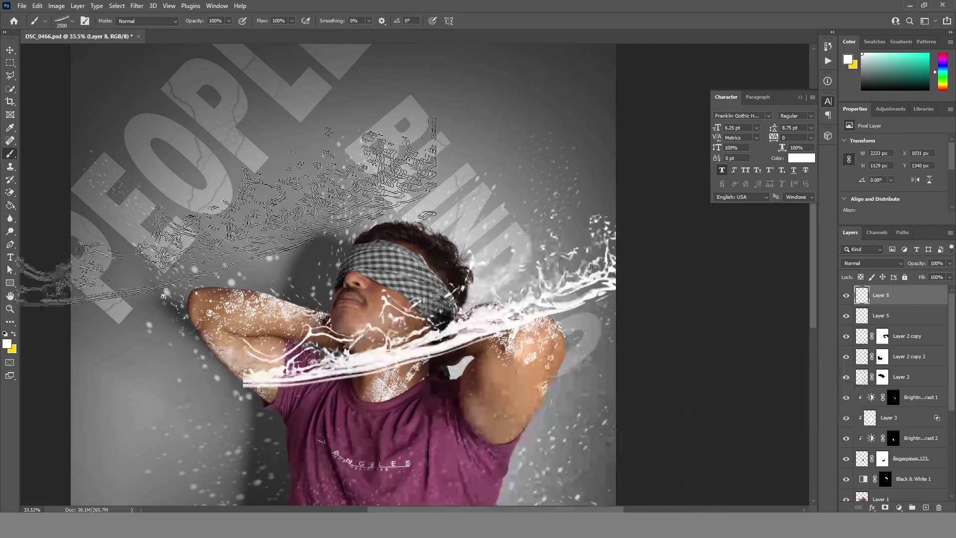
Step: Flip the water splash vertically, then scale and rotate it onto the blindfold
key(ctrl+t)
right_click(405, 123)
click(448, 304)
drag(163, 396, 258, 479)
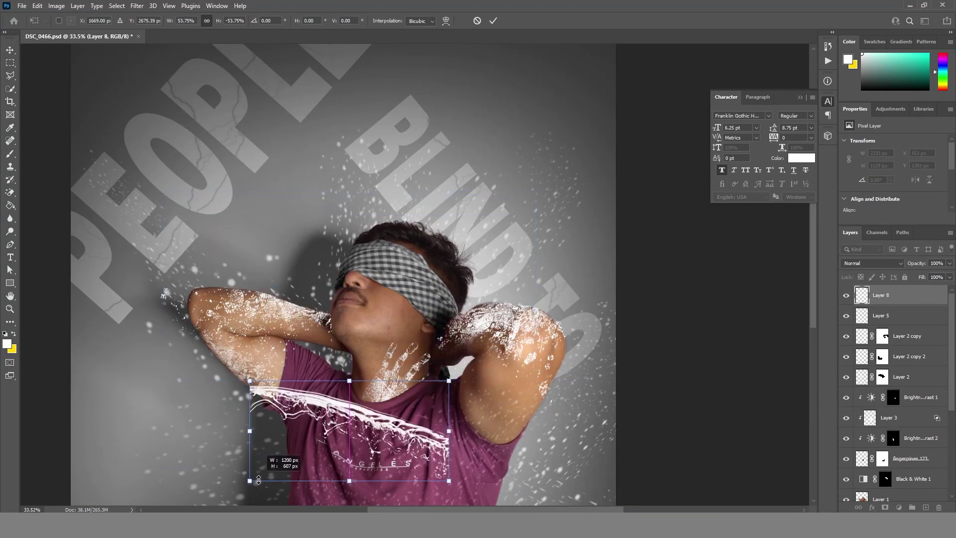
drag(348, 431, 351, 269)
drag(463, 234, 473, 279)
key(Return)
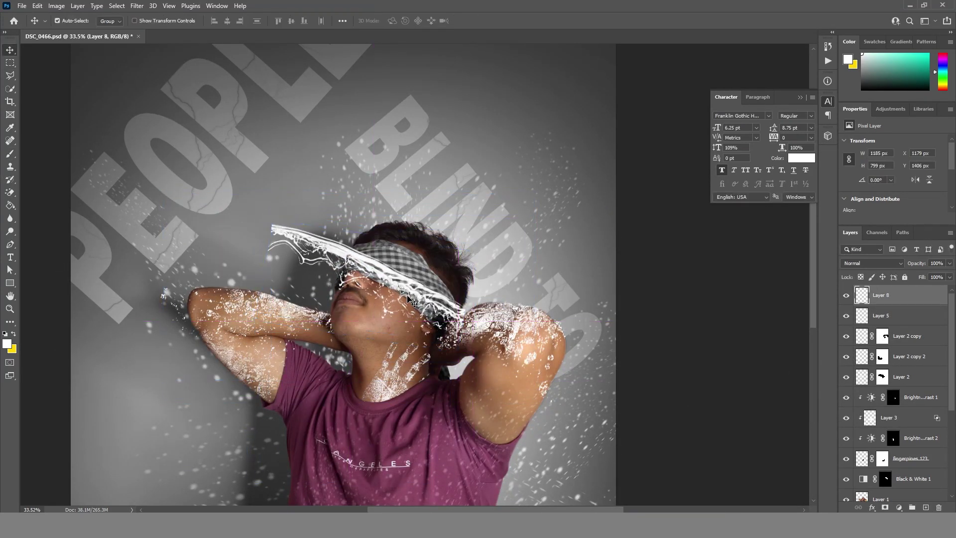
Step: Add a layer mask to the splash and paint black over the blindfold's excess splash
scroll(408, 299, up, 3)
click(884, 507)
key(b)
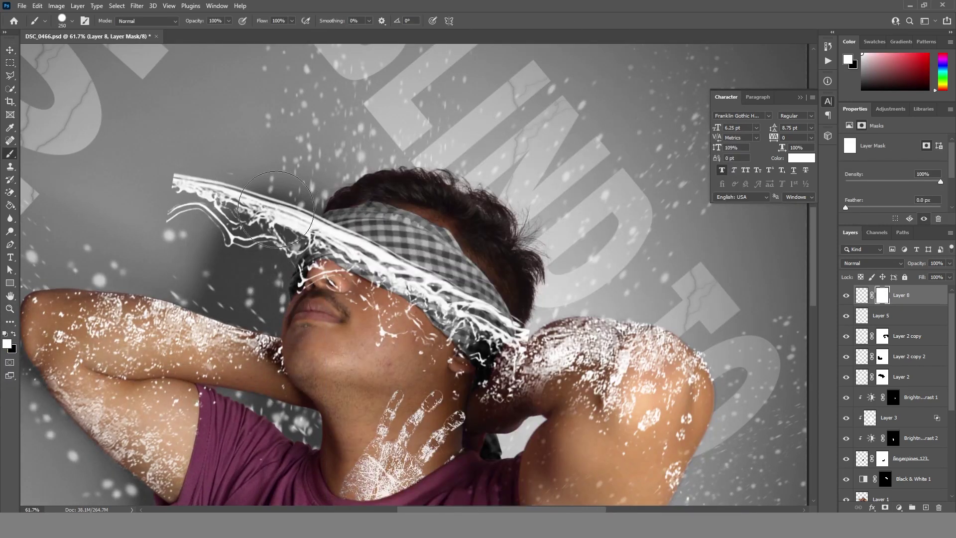
key(x)
drag(277, 209, 381, 228)
drag(330, 244, 537, 372)
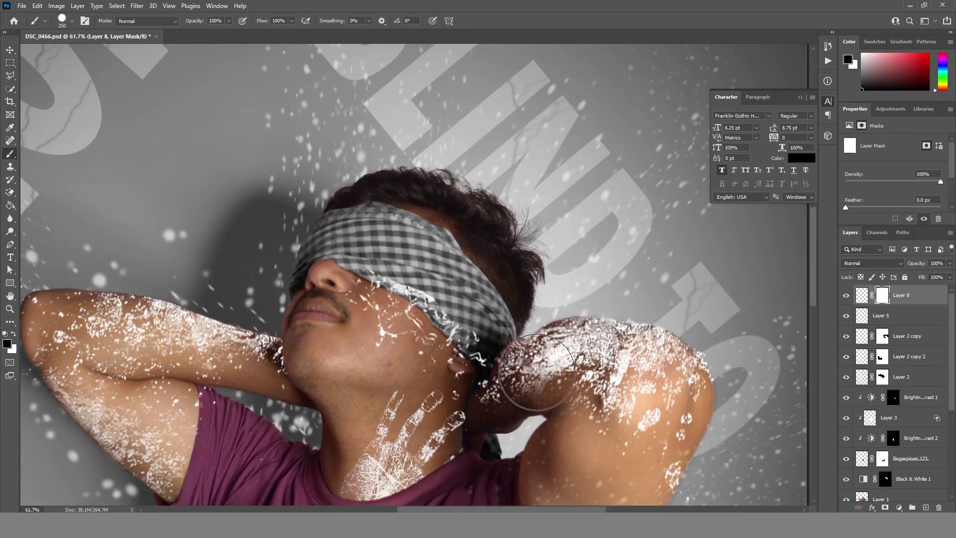
Step: Nudge the splash slightly to the right with Free Transform
key(ctrl+t)
right_click(386, 121)
key(Escape)
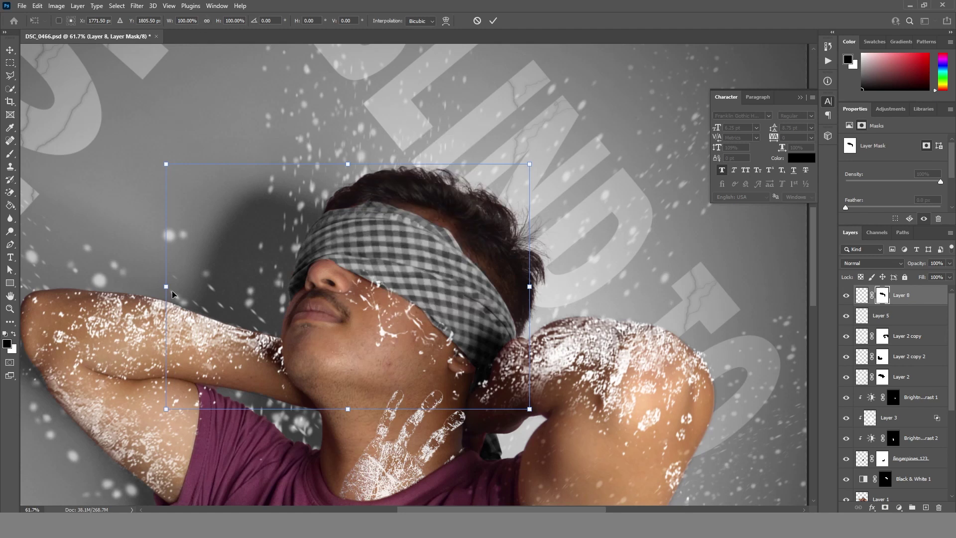
drag(391, 308, 411, 307)
key(Return)
Step: Zoom in on the poster and open the Camera Raw filter's Basic panel
scroll(406, 238, up, 4)
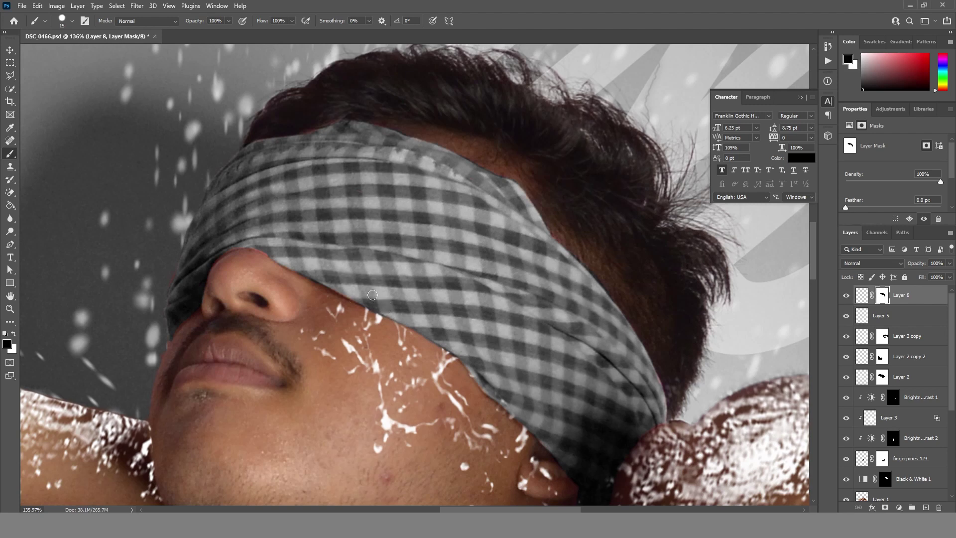
scroll(372, 295, down, 2)
scroll(389, 284, down, 3)
scroll(408, 273, down, 3)
key(z)
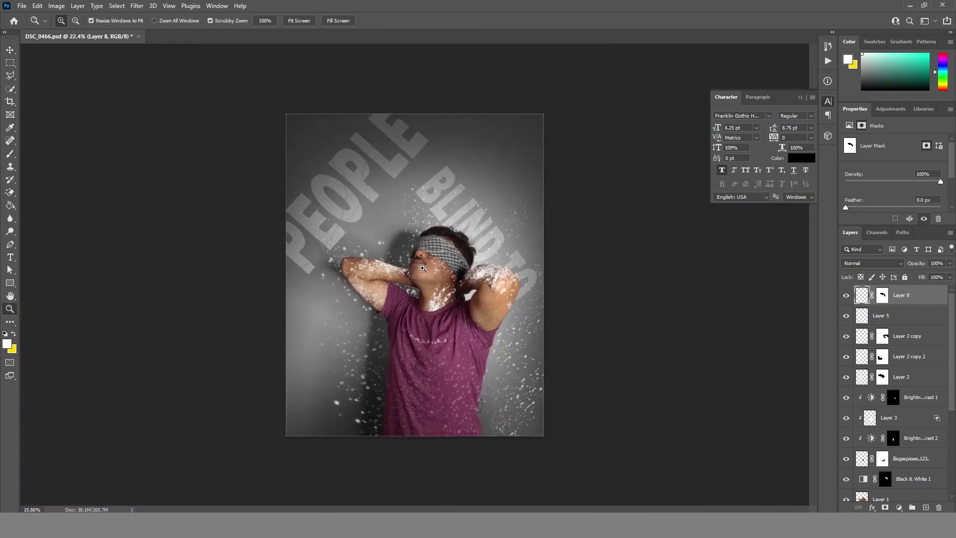
click(422, 268)
key(ctrl+shift+a)
click(781, 162)
Step: Set Basic sliders: Exposure +0.10, Contrast +12, Highlights +21, Clarity +8, Vibrance +3
click(817, 241)
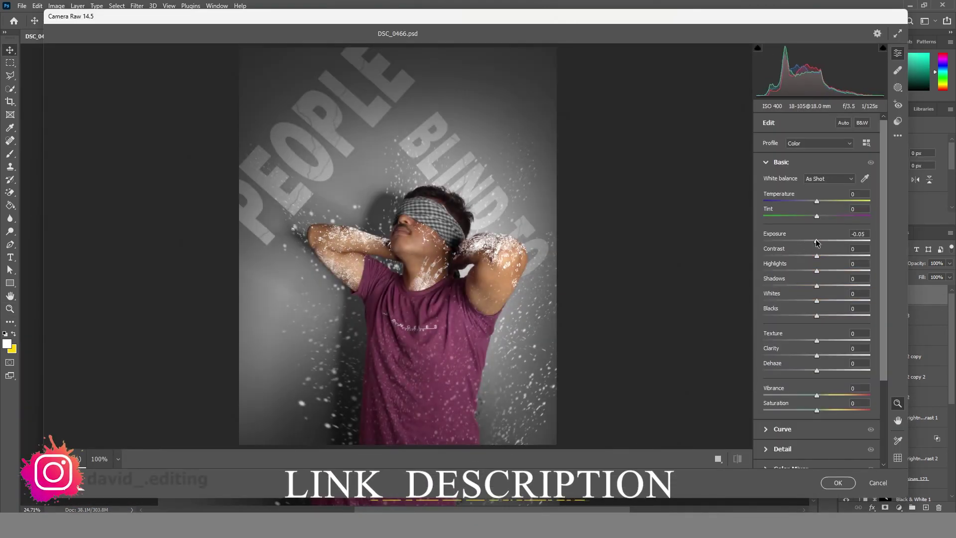
drag(816, 240, 836, 271)
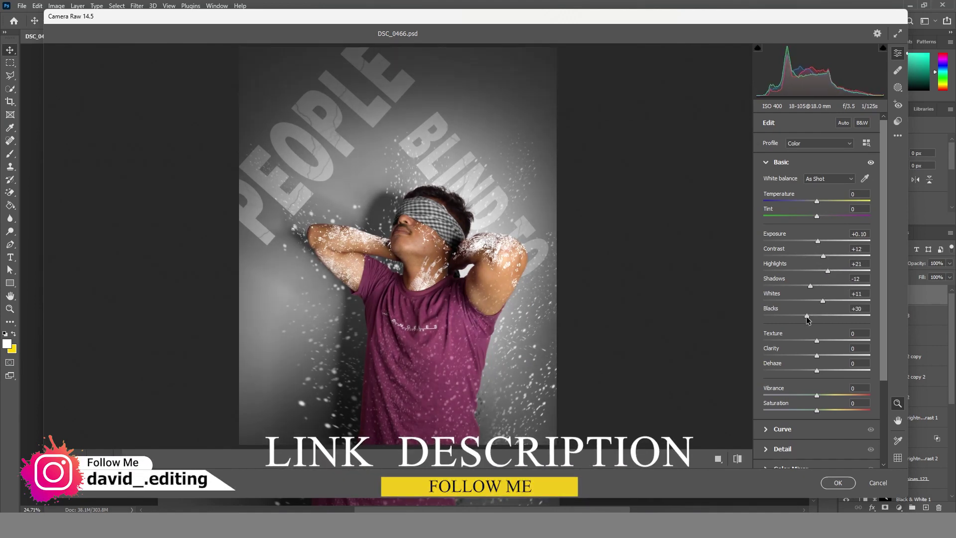
drag(817, 390, 818, 390)
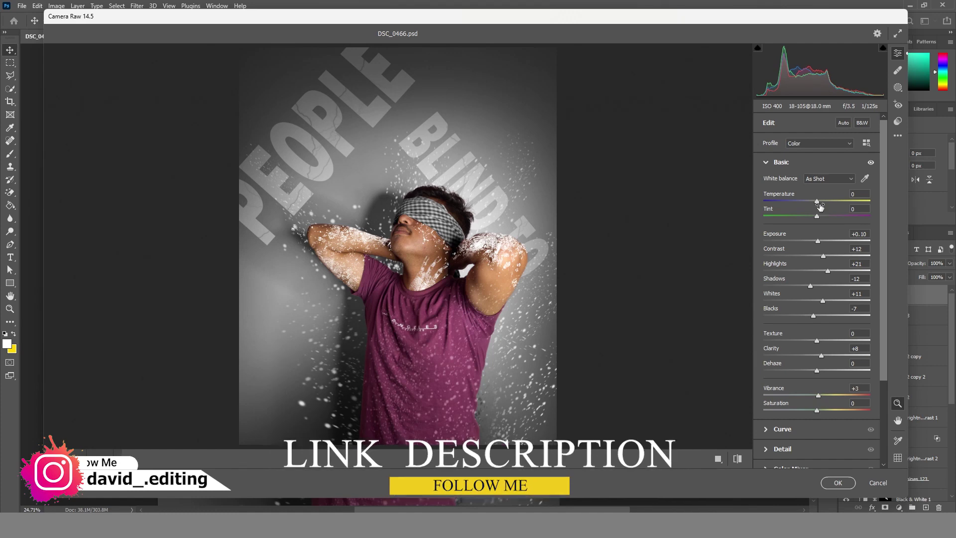
drag(816, 201, 815, 201)
Step: Lower the orange saturation to -21 in the Color Mixer
scroll(815, 199, down, 5)
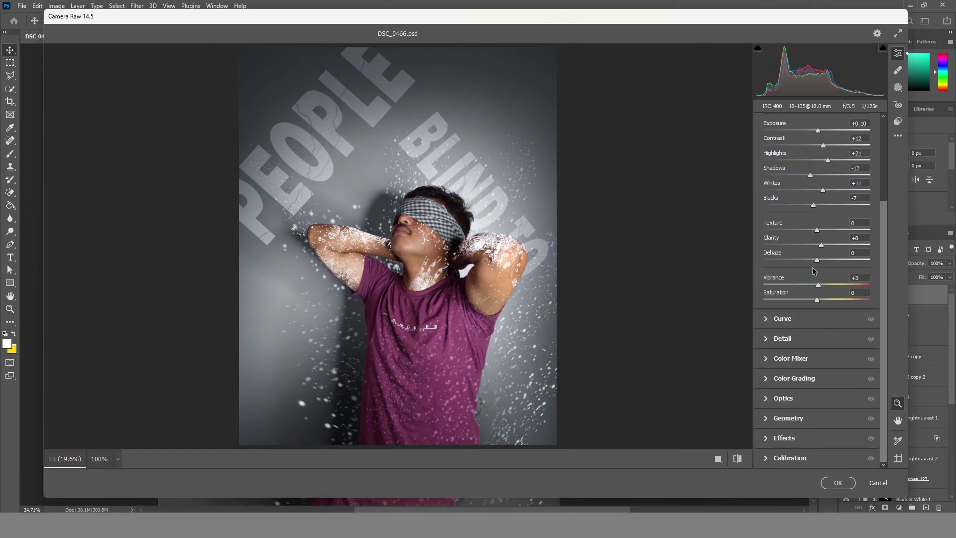
click(806, 355)
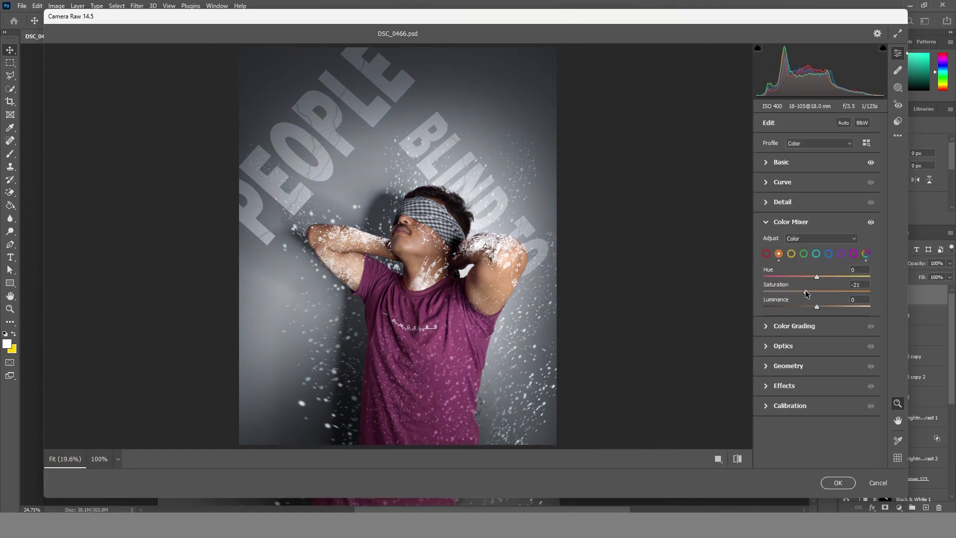
drag(817, 306, 828, 307)
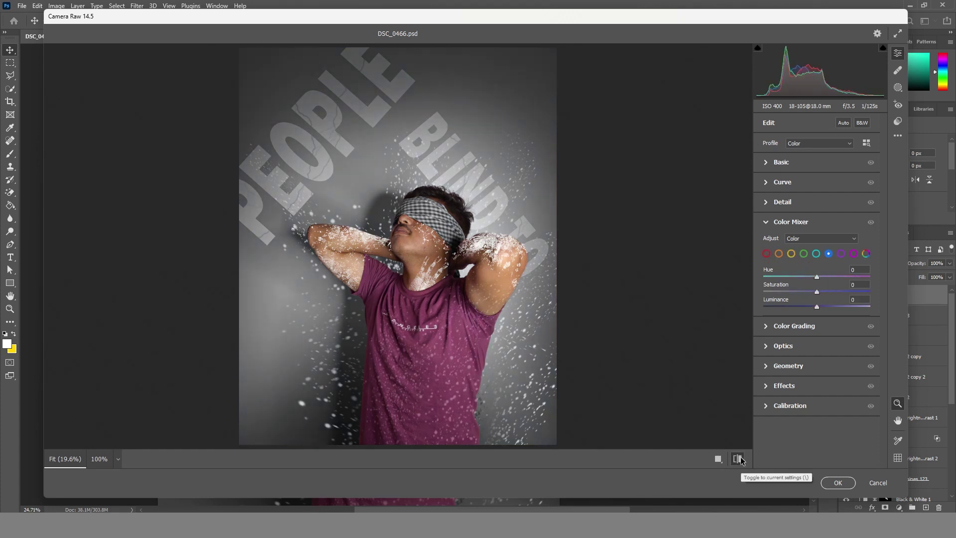
Step: Add a contrast point to the RGB tone curve and bend the blue channel for a cool tint
click(794, 326)
click(782, 202)
click(802, 351)
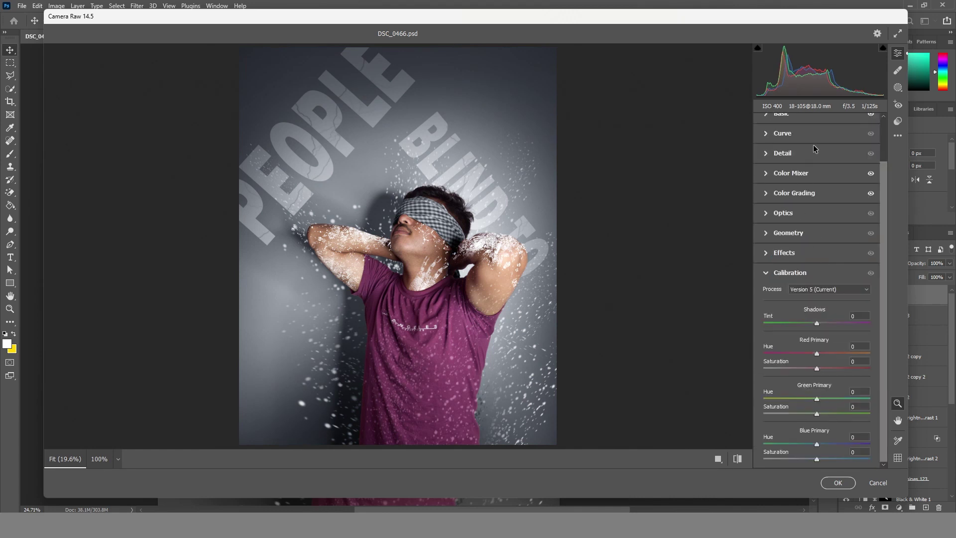
click(841, 239)
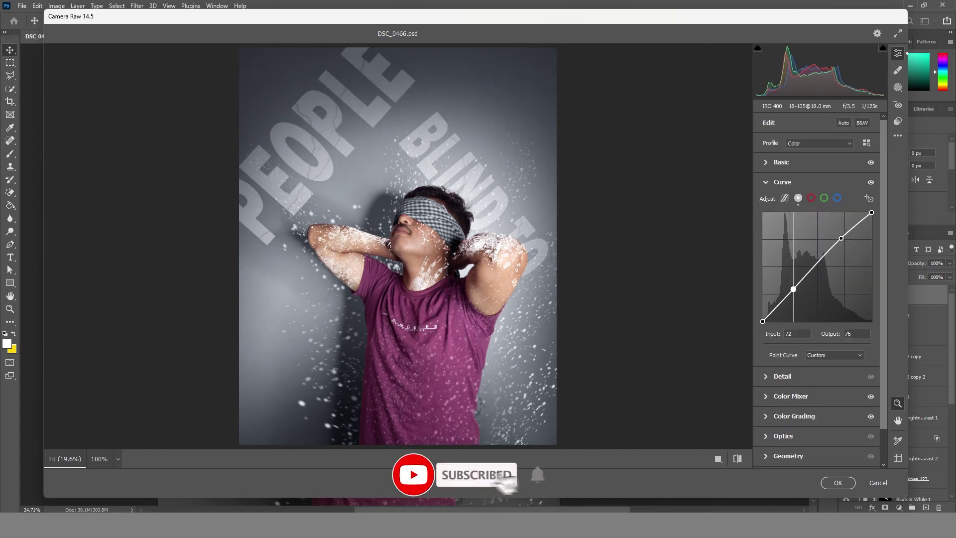
drag(795, 288, 797, 288)
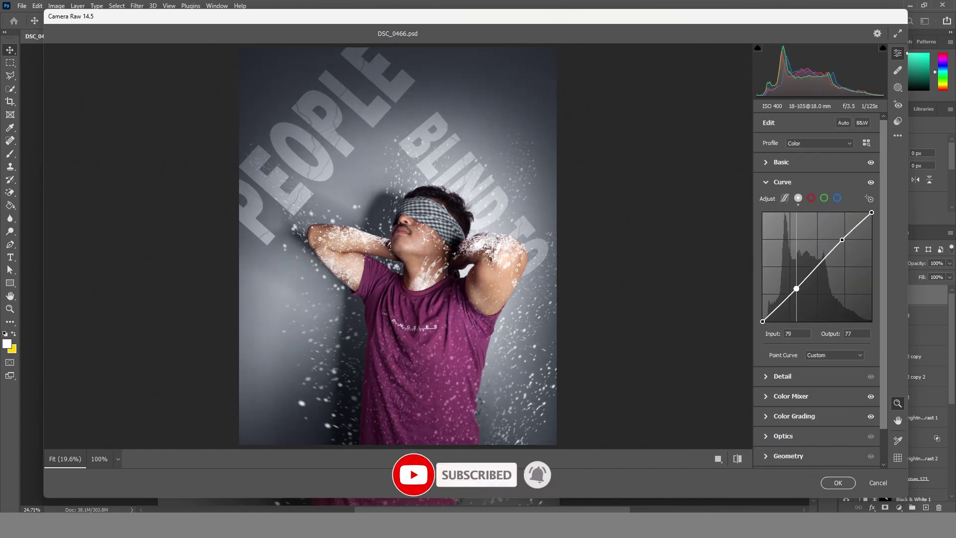
click(837, 198)
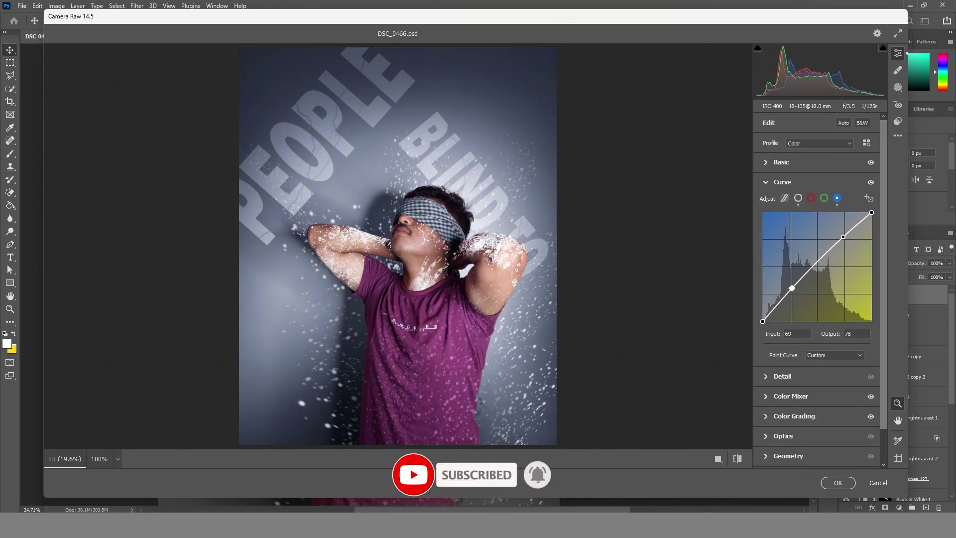
click(791, 396)
click(783, 345)
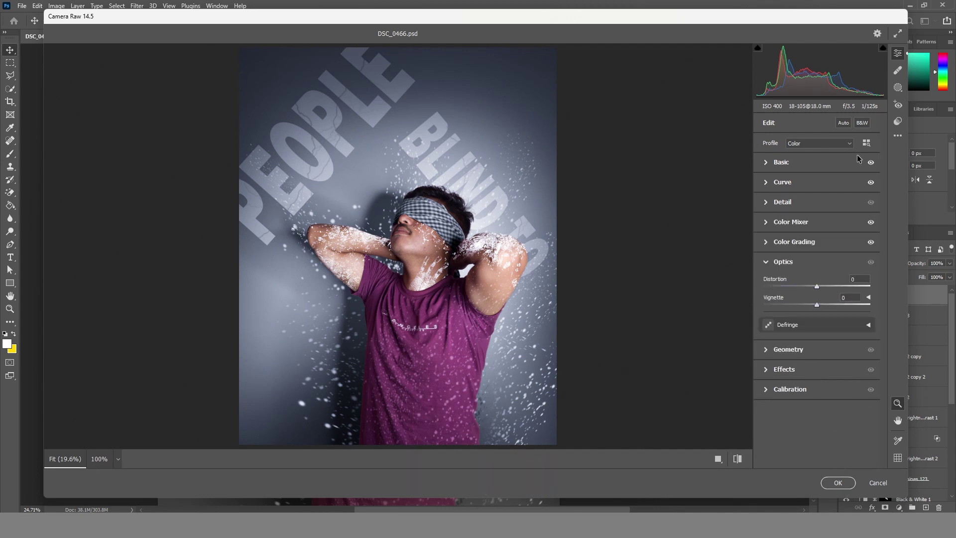
click(898, 87)
Step: Draw a top linear gradient mask and add a subject mask at -0.20 exposure
click(793, 199)
drag(383, 51, 389, 277)
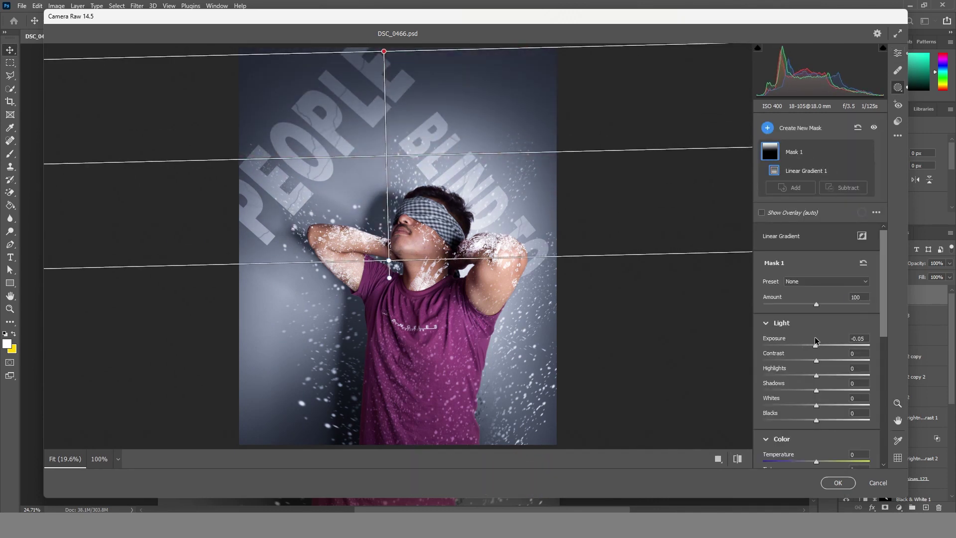
click(777, 128)
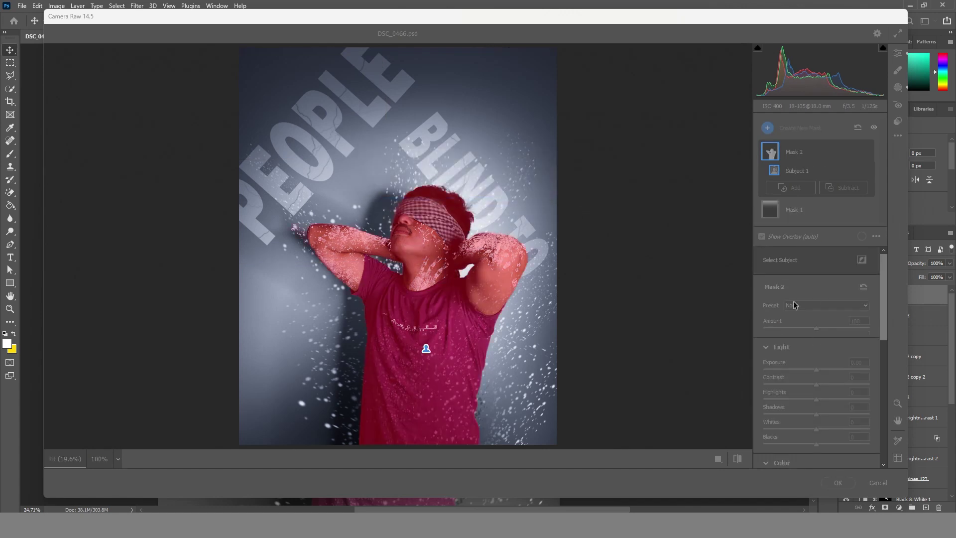
drag(816, 369, 819, 371)
double_click(818, 371)
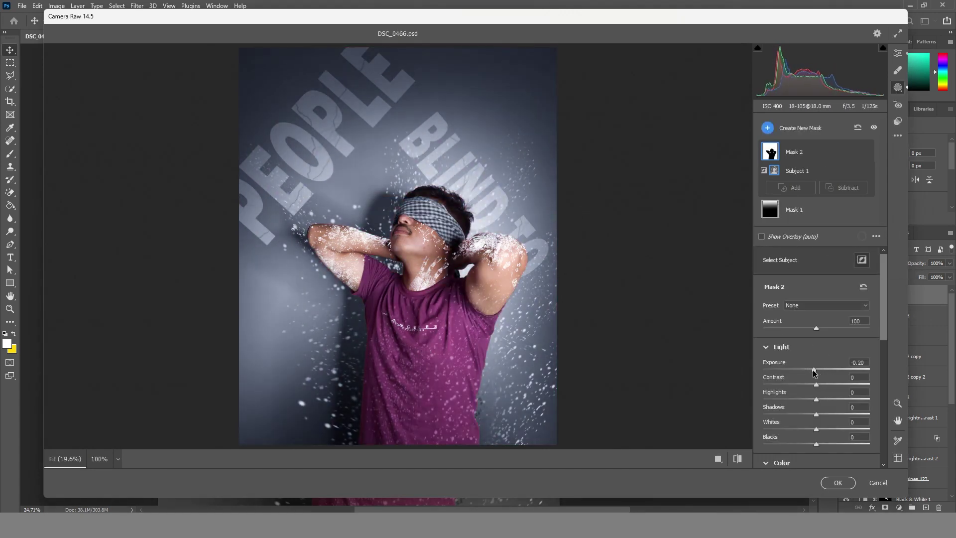
key(y)
Step: Add a diagonal linear gradient mask from the face down the body at +0.20 exposure
click(777, 128)
click(803, 177)
drag(435, 237, 474, 439)
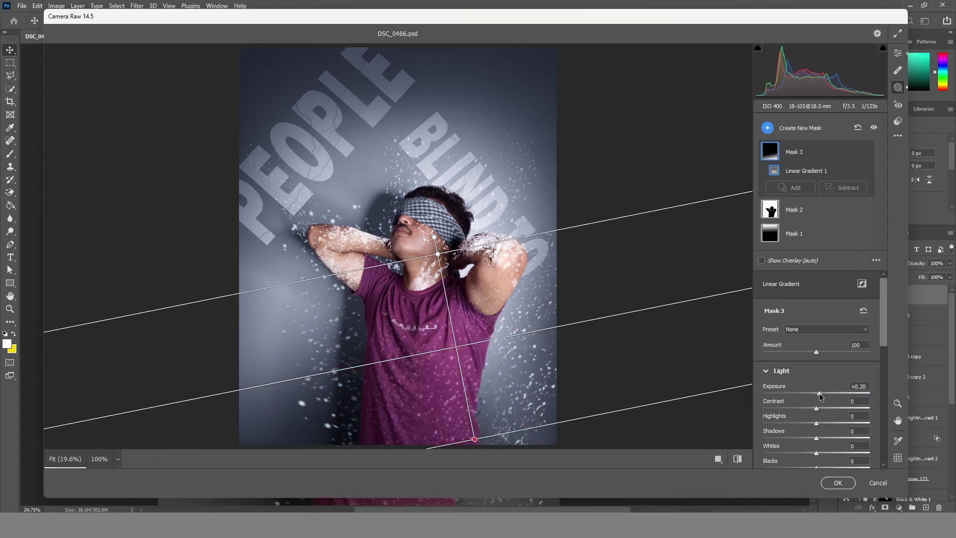